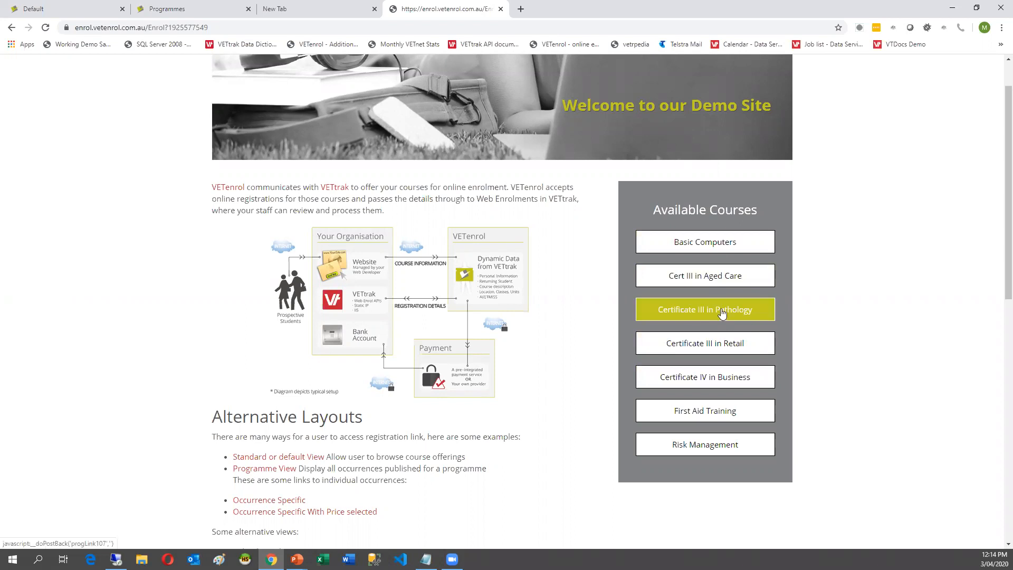
Read the Basic Computers course description in VETenrol, then bring up VETtrak's Configuration list.
left_click(690, 247)
scroll(688, 243, "up", 1)
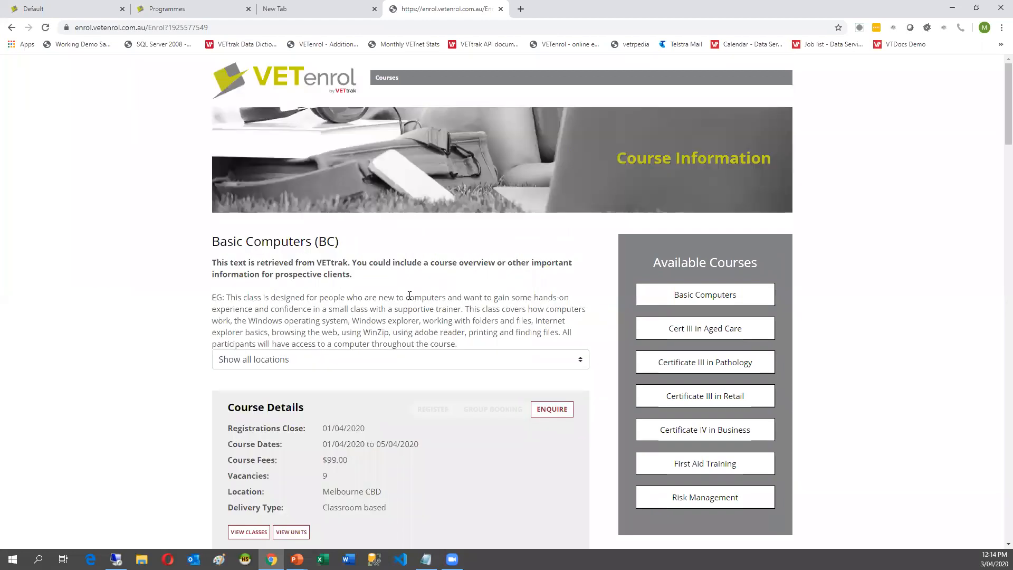
left_click_drag(213, 240, 452, 343)
left_click(495, 318)
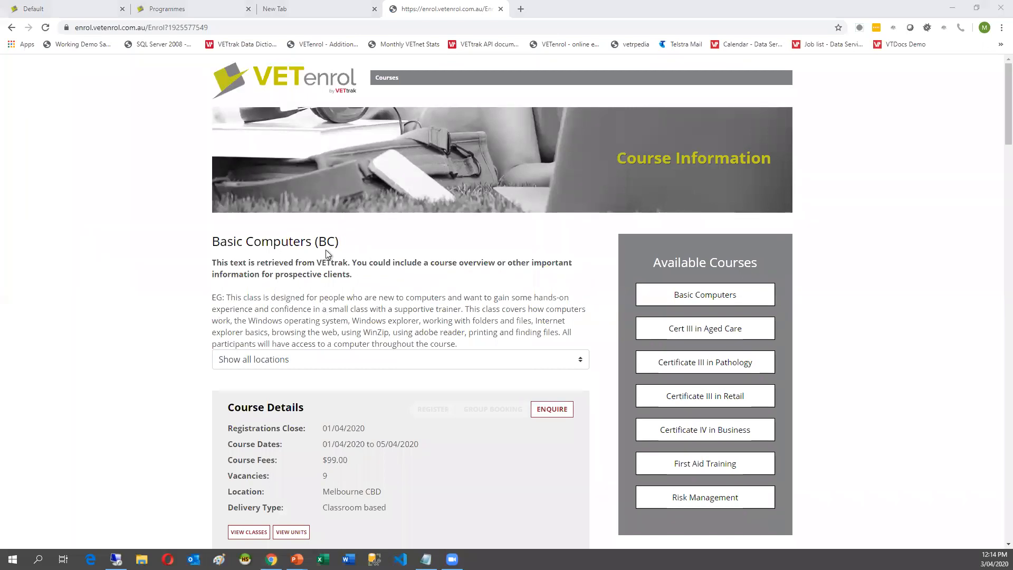
key("alt+Tab")
left_click(153, 67)
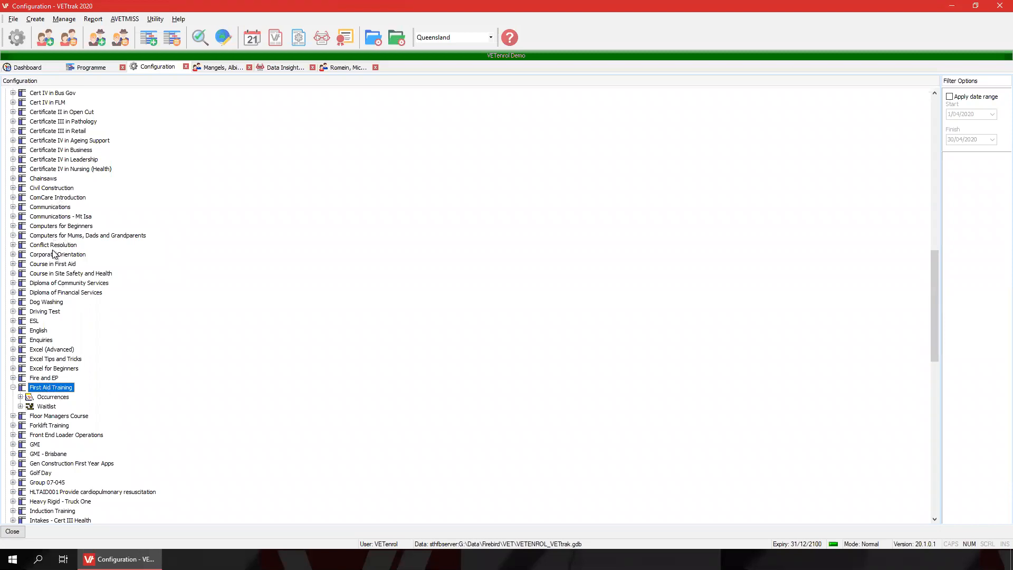
Edit the Basic Computers programme, step through its details and description, and save it.
scroll(53, 205, "up", 2)
scroll(53, 202, "up", 2)
scroll(51, 147, "up", 2)
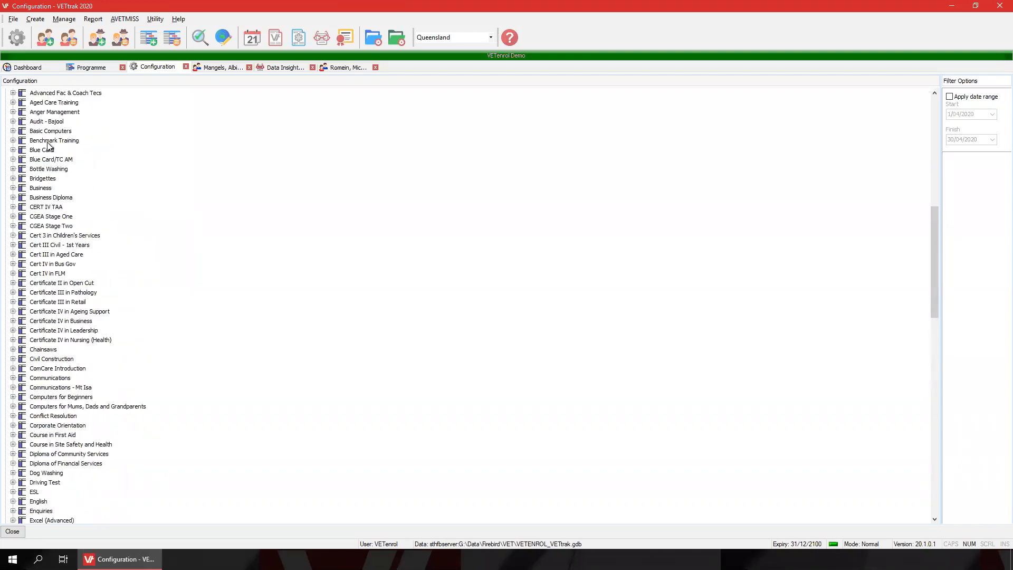
right_click(52, 131)
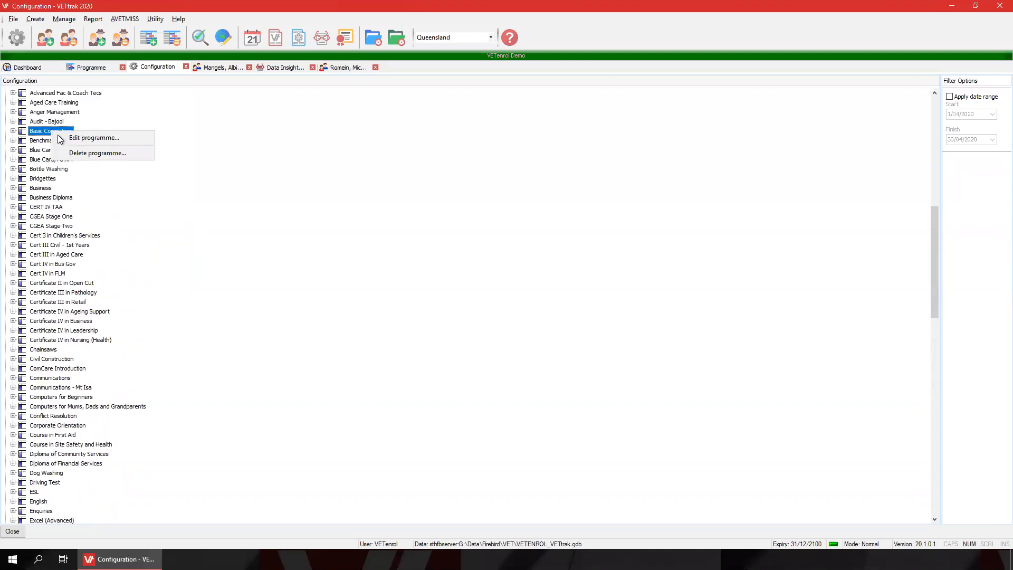
left_click(94, 138)
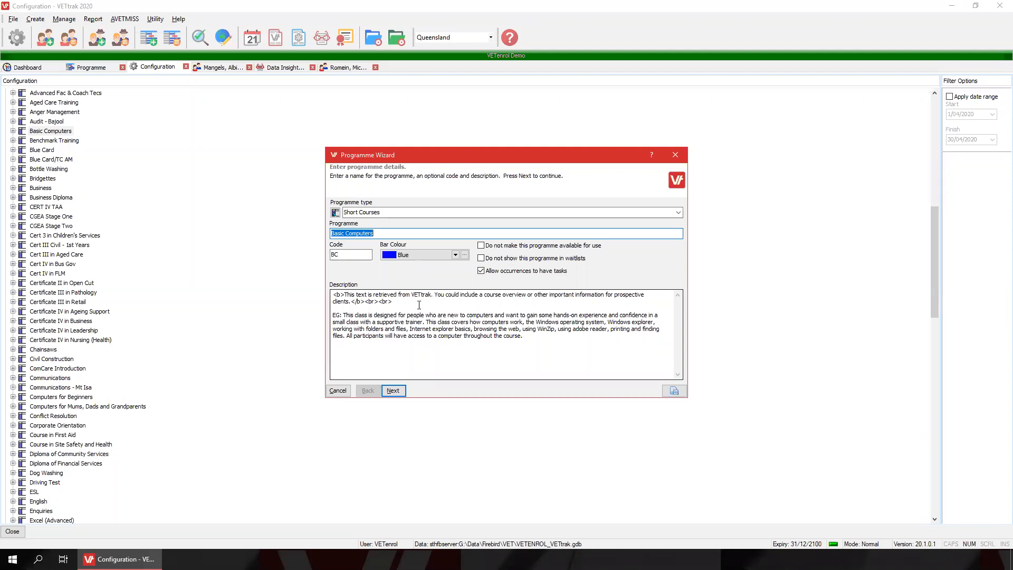
left_click(395, 391)
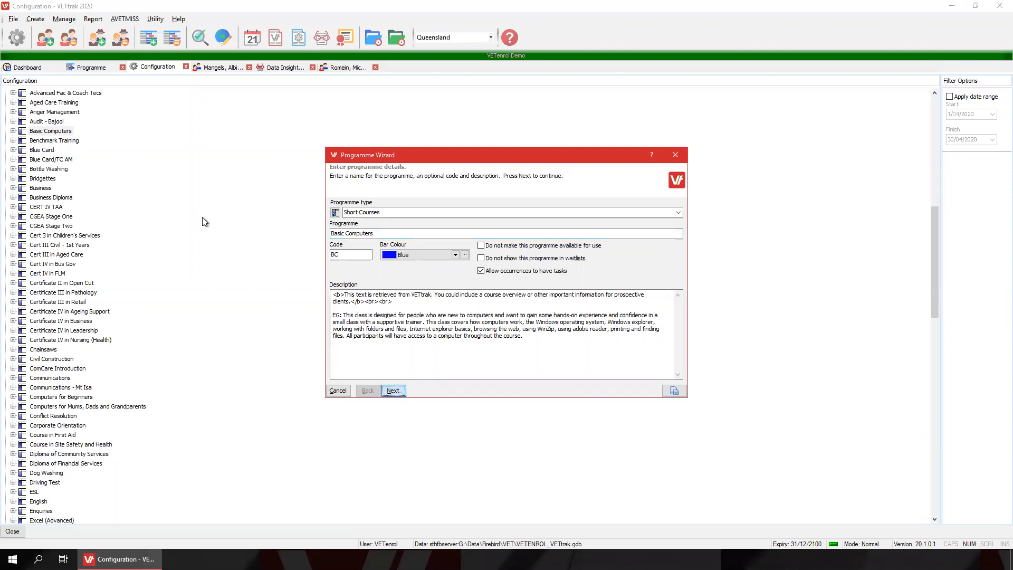
left_click(393, 391)
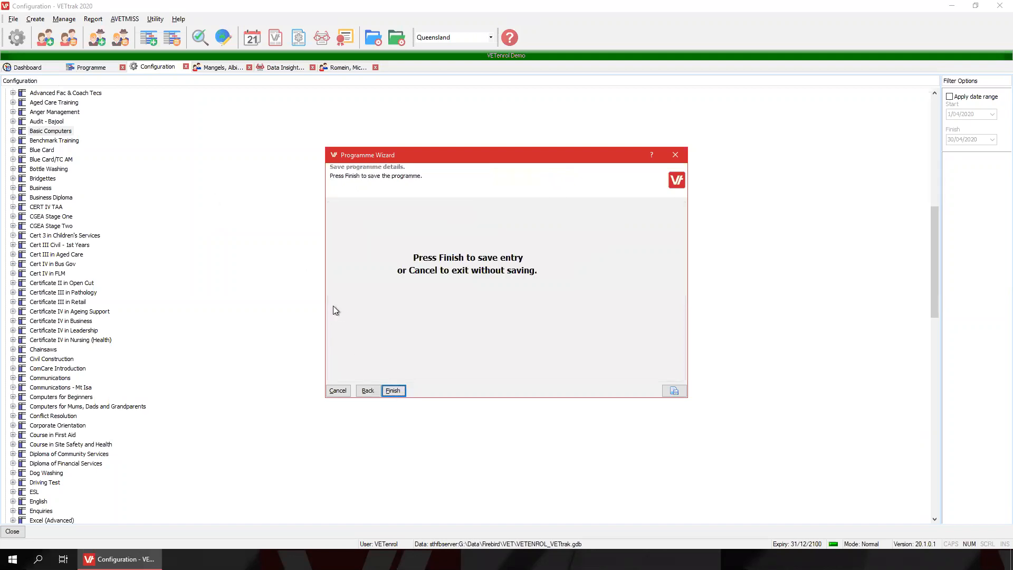
left_click(393, 390)
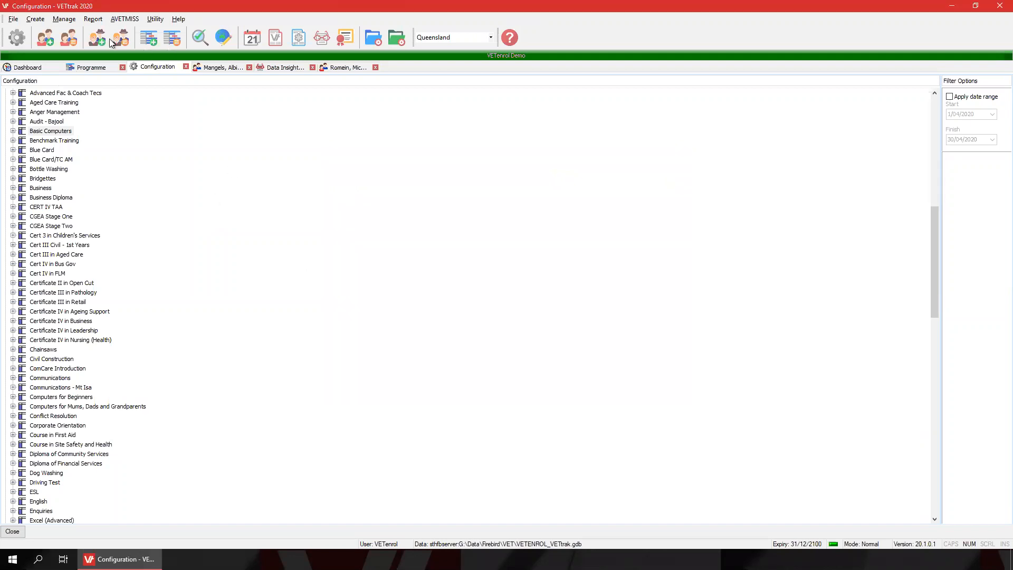
left_click(102, 68)
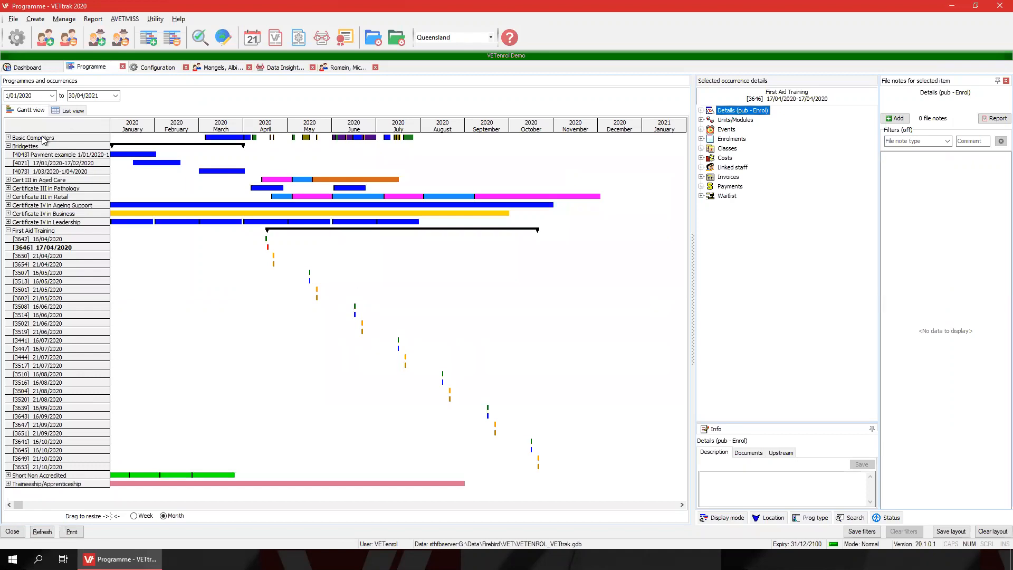
Expand Basic Computers' occurrences and edit occurrence 3531 dated 19/04/2020.
left_click(8, 137)
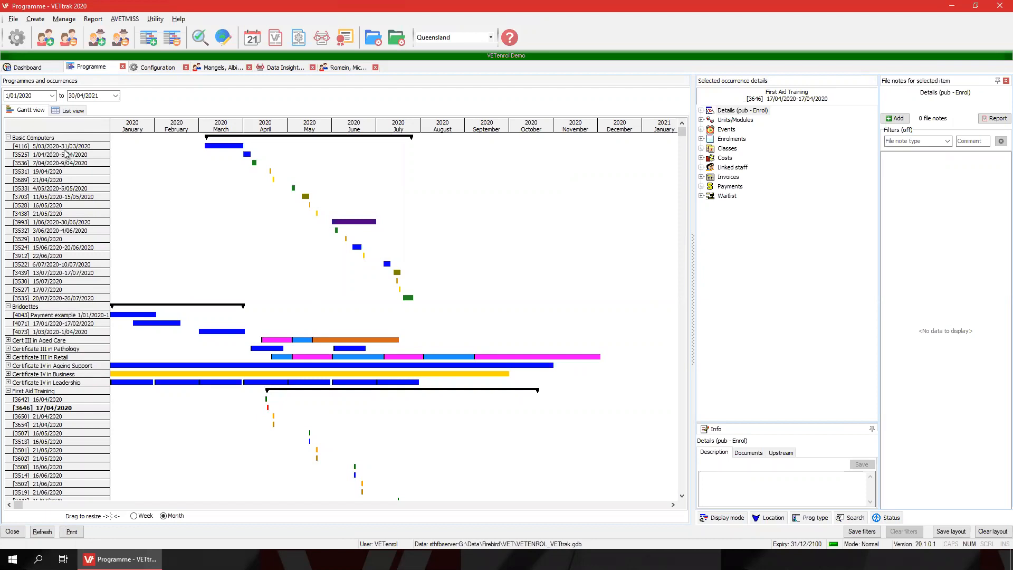
left_click(65, 147)
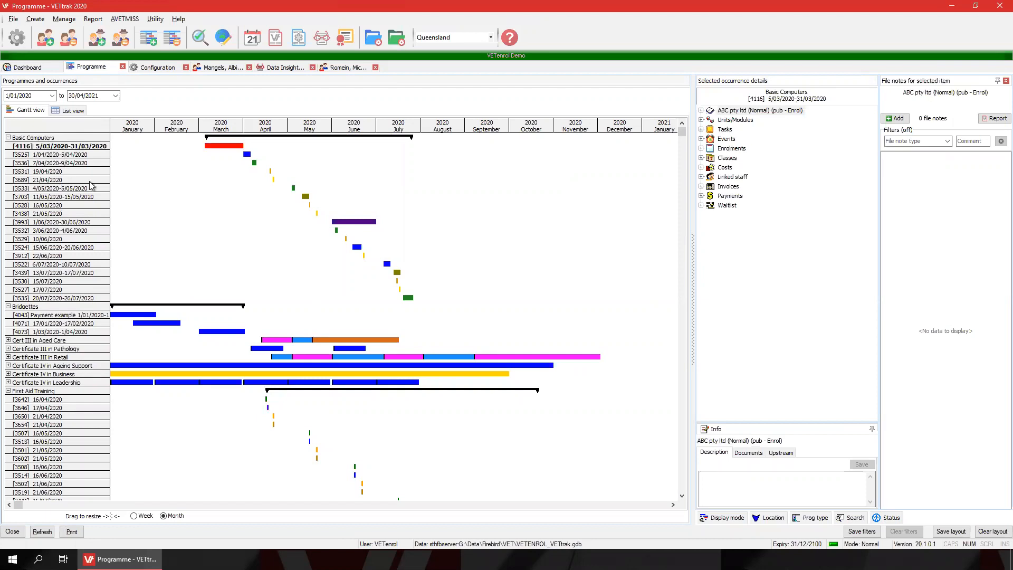
right_click(741, 113)
left_click(77, 156)
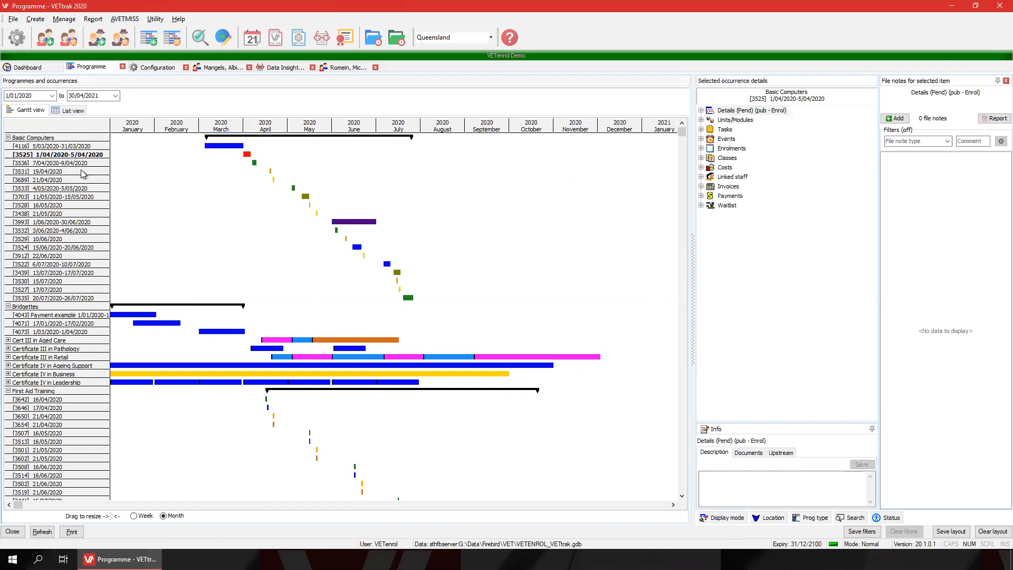
left_click(136, 172)
right_click(742, 111)
left_click(760, 113)
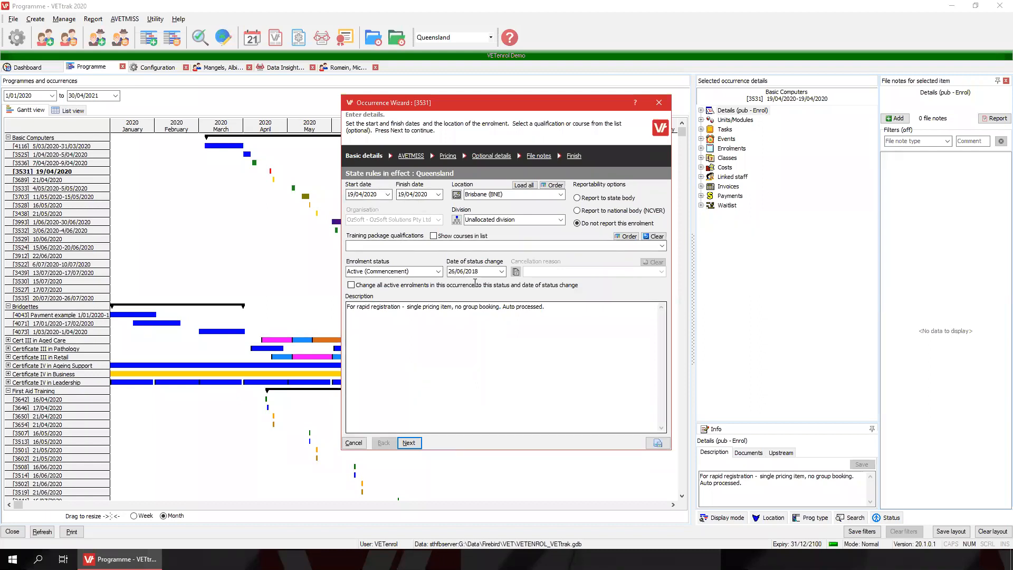
Step through occurrence 3531's AVETMISS, $99.00 pricing, optional details and file notes, then finish.
left_click(415, 444)
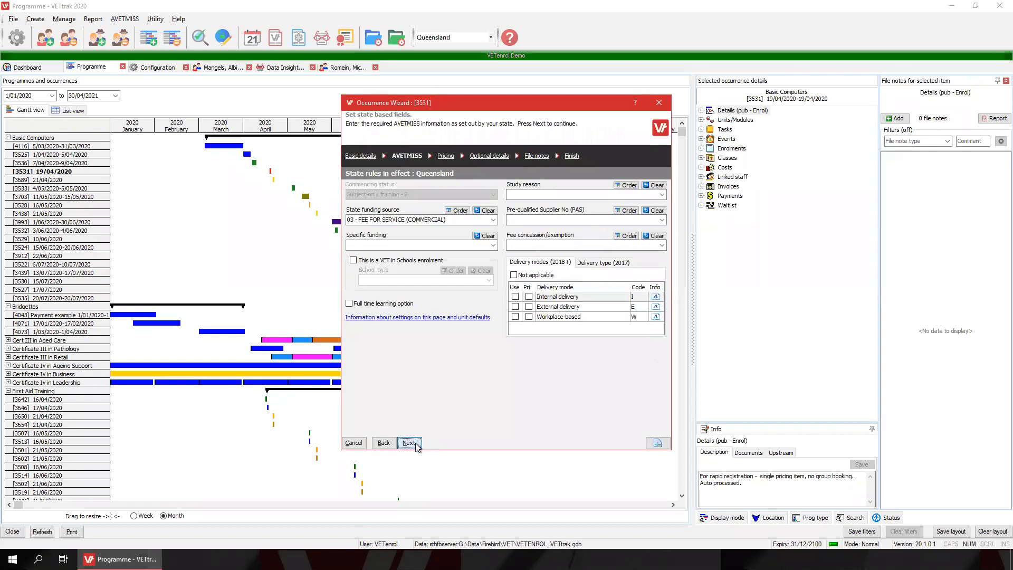
left_click(409, 443)
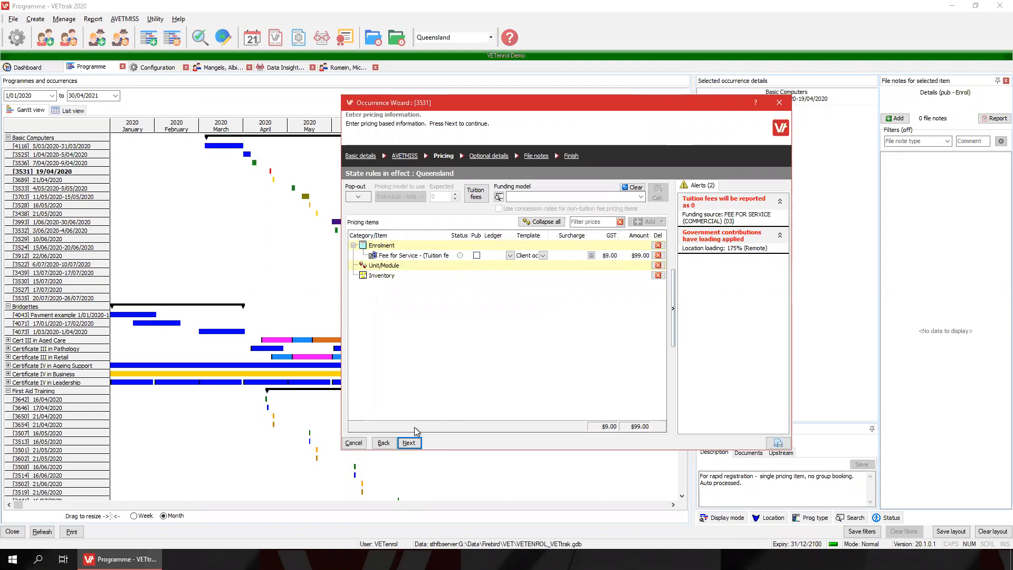
left_click(409, 443)
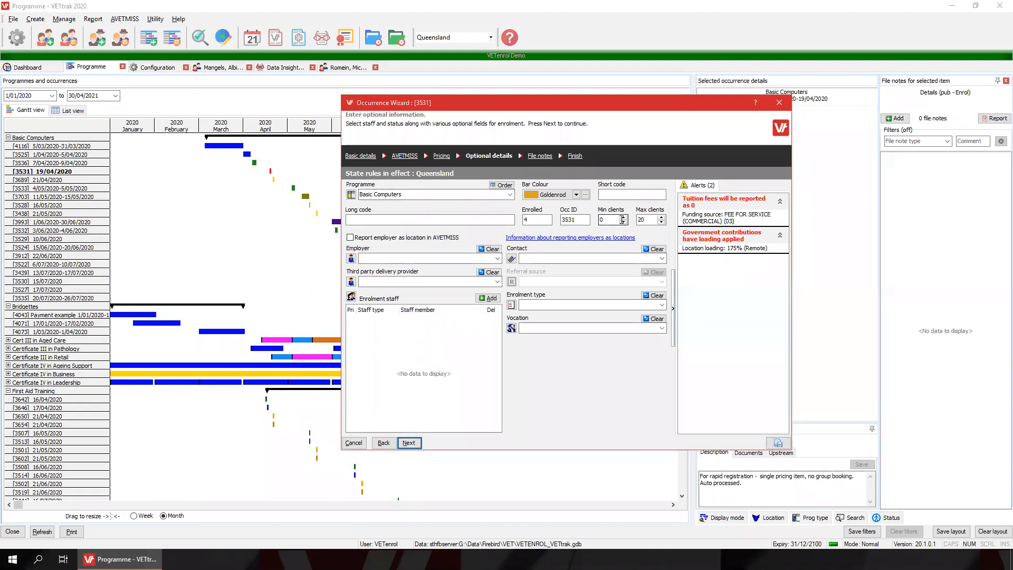
left_click(642, 221)
left_click(410, 442)
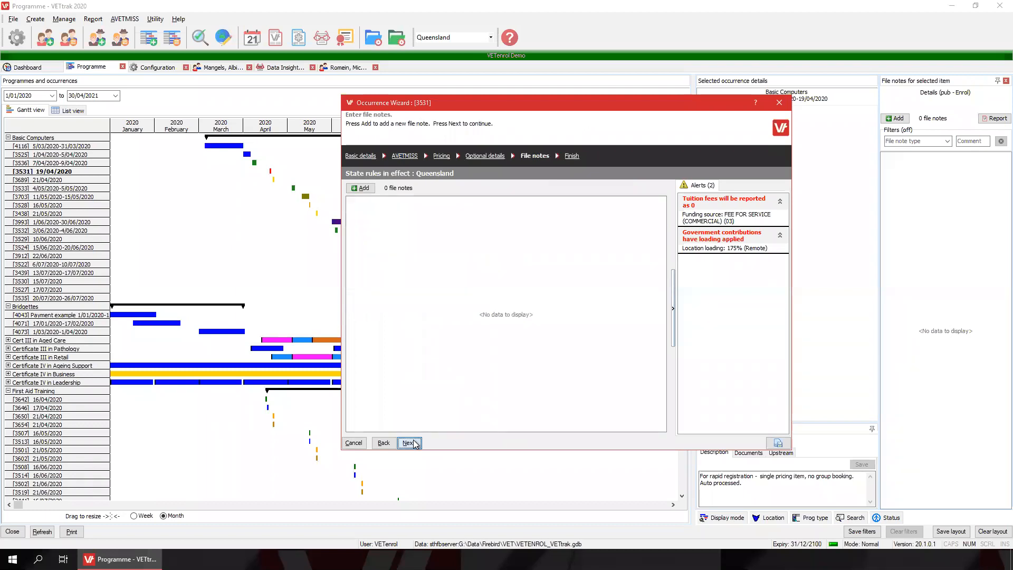
left_click(410, 442)
left_click(409, 442)
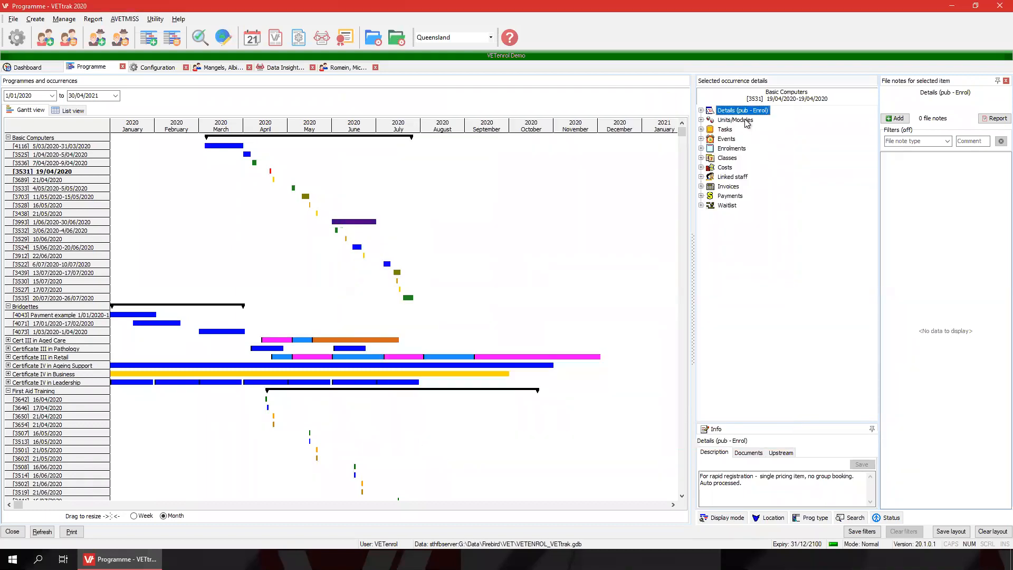
Keep occurrence 3531's publish option at 'Clients only can enrol' and finish the wizard.
right_click(742, 111)
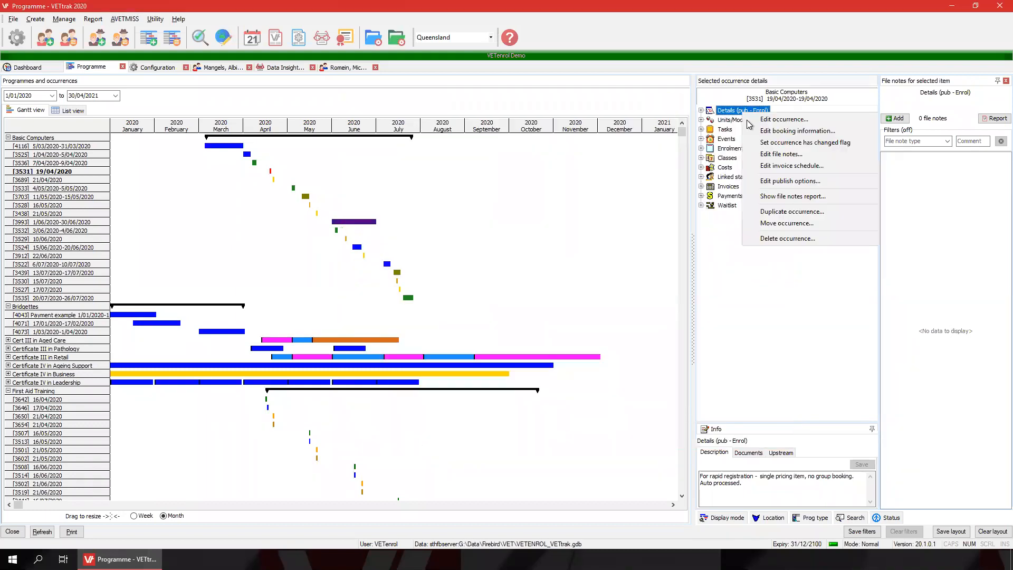
left_click(755, 180)
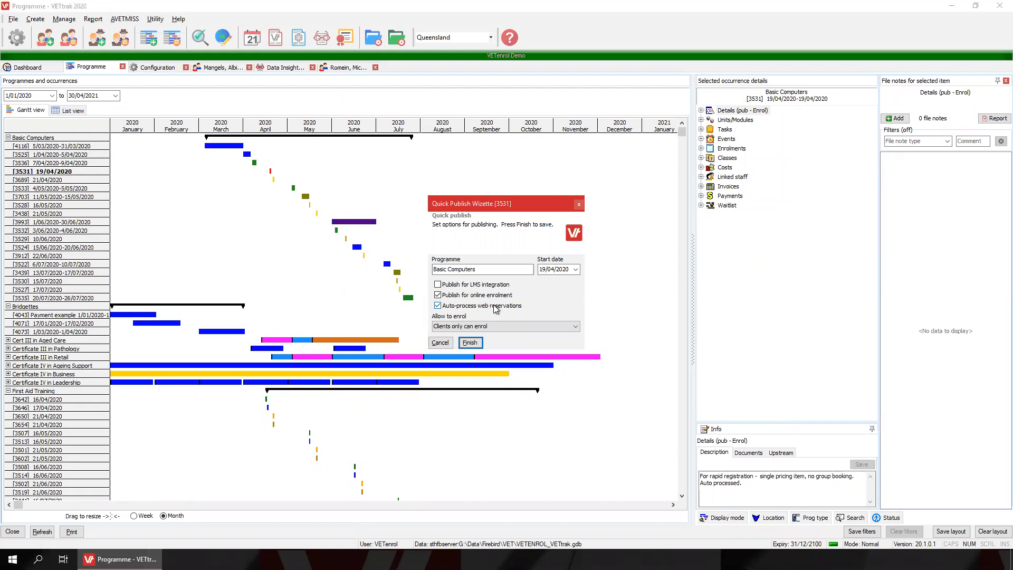
left_click(474, 330)
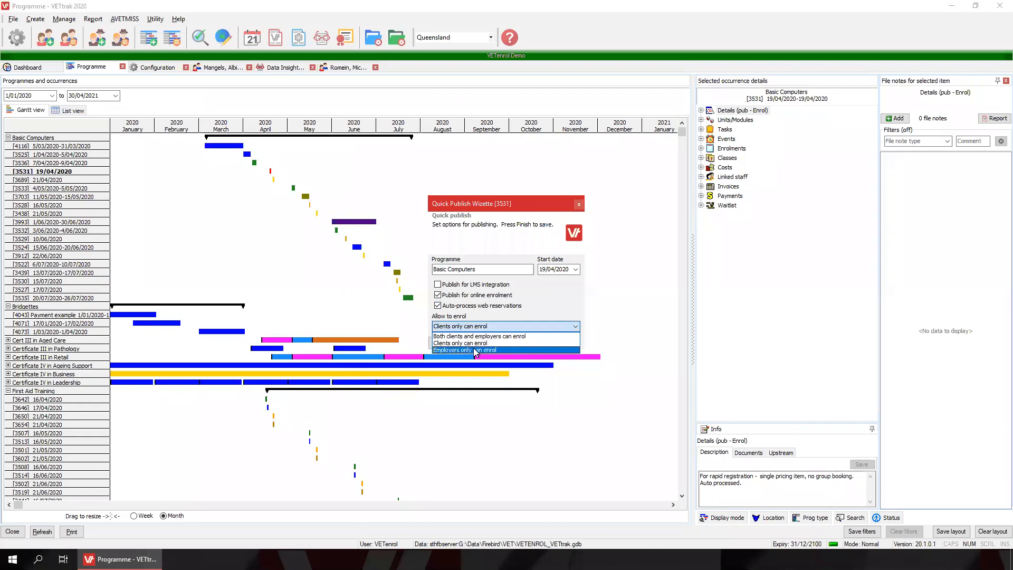
left_click(474, 344)
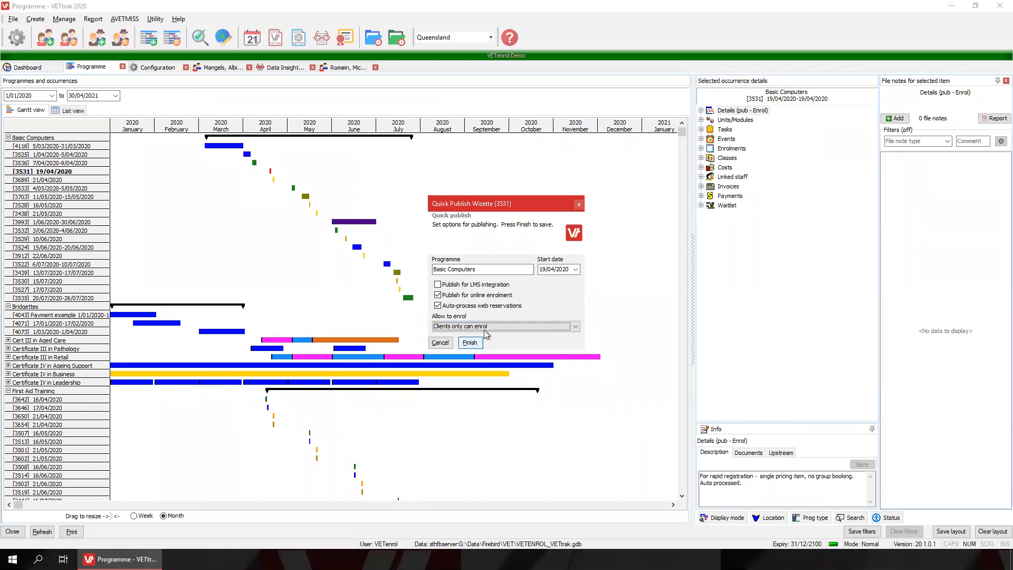
left_click(498, 332)
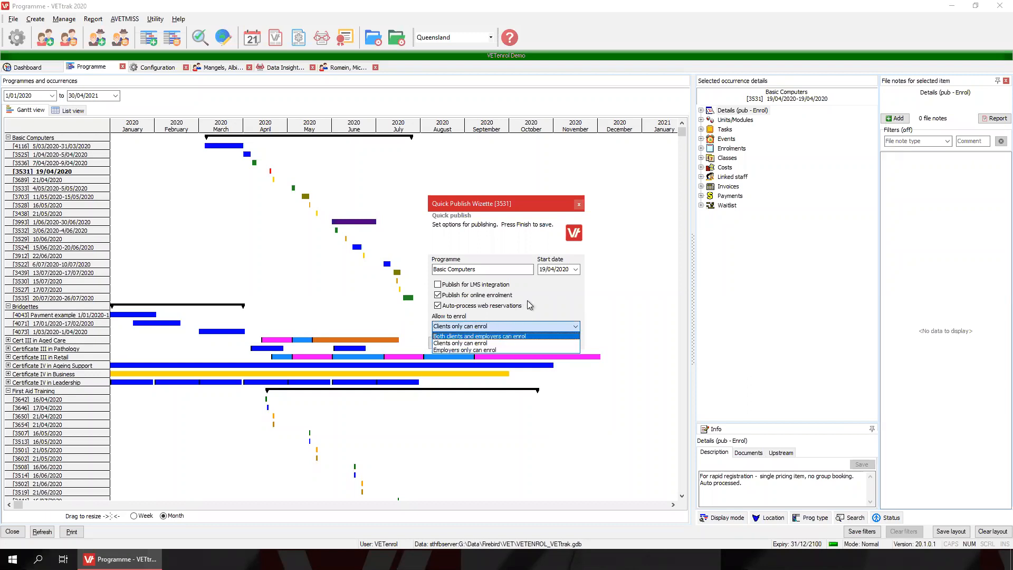
left_click(556, 302)
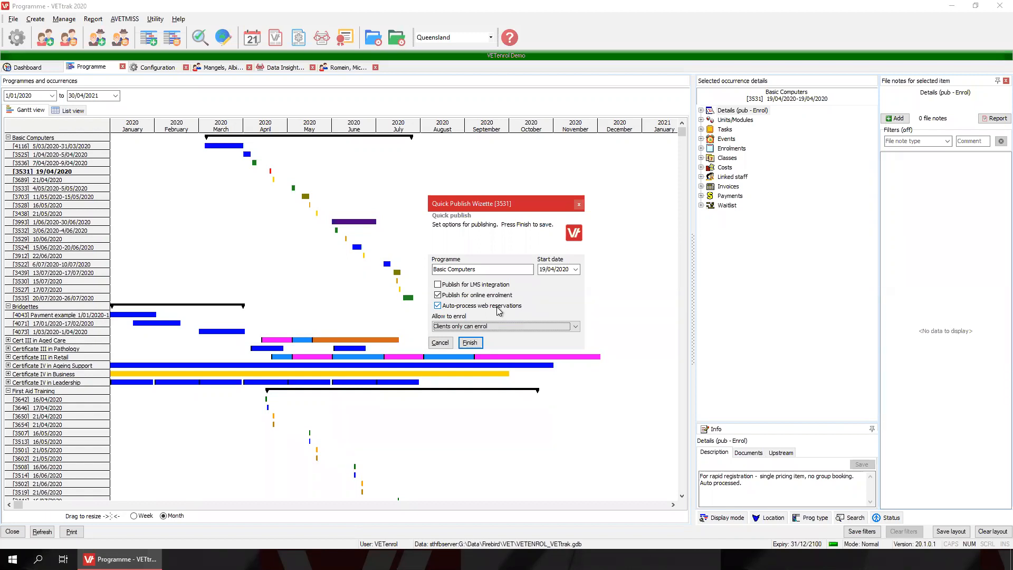
left_click(470, 343)
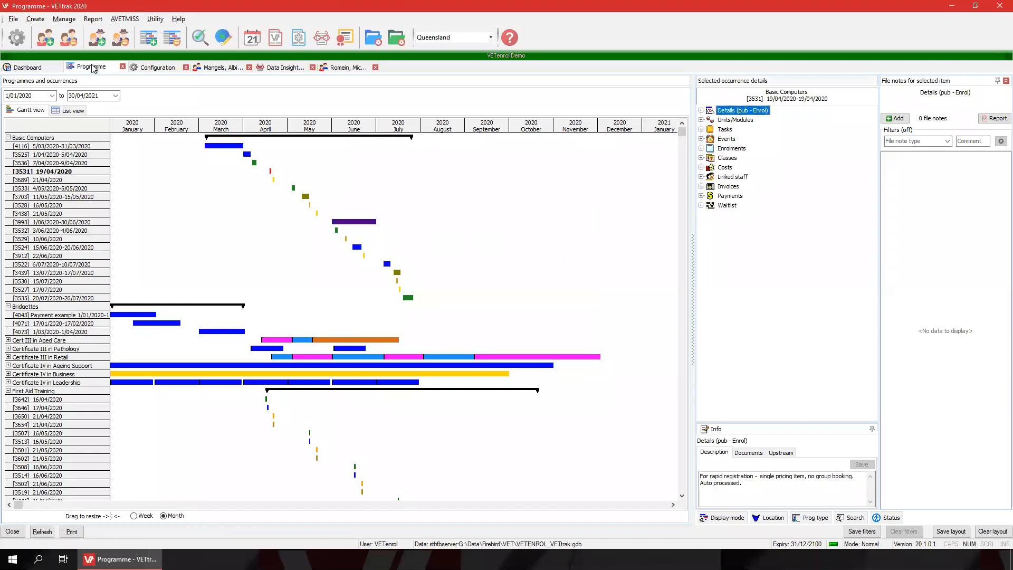
Review the pending web enrolments for occurrences 3536 and 3525.
left_click(68, 20)
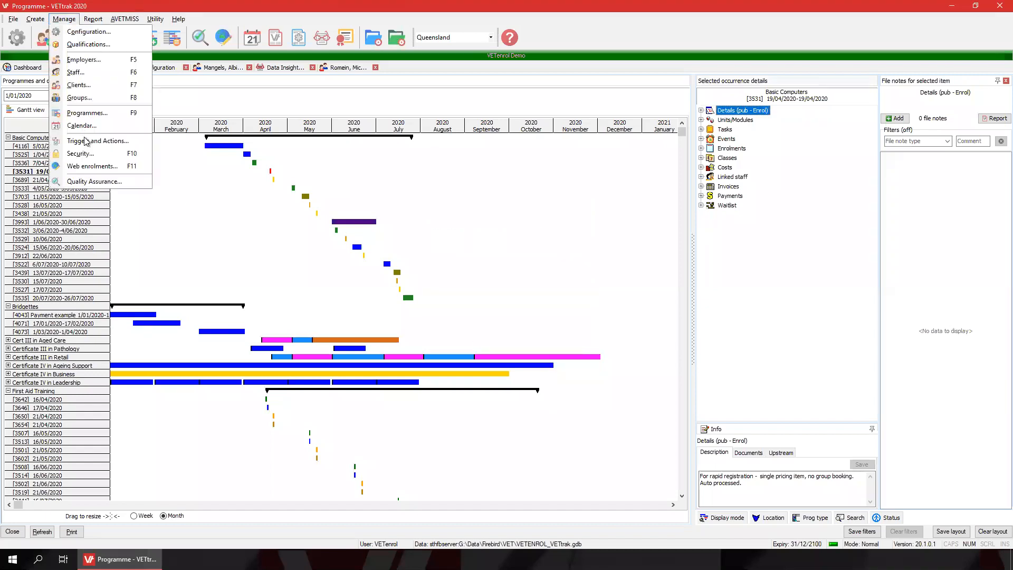
left_click(90, 167)
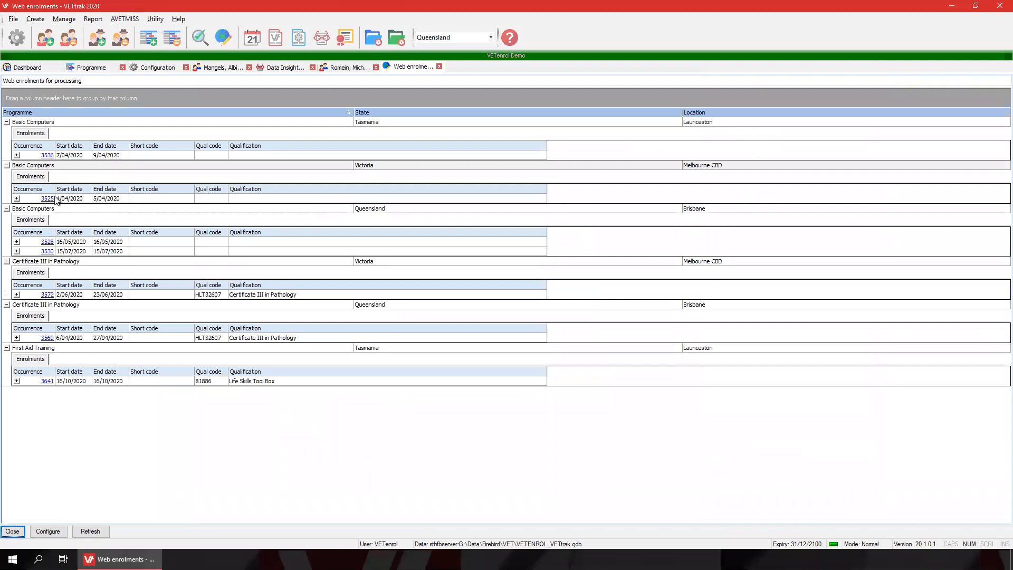
left_click(17, 155)
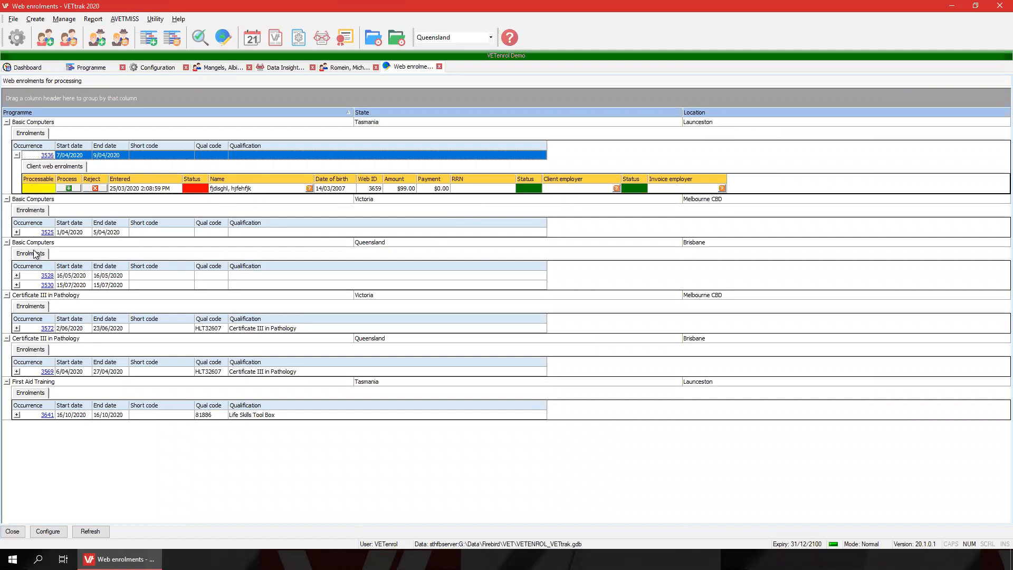
left_click(17, 232)
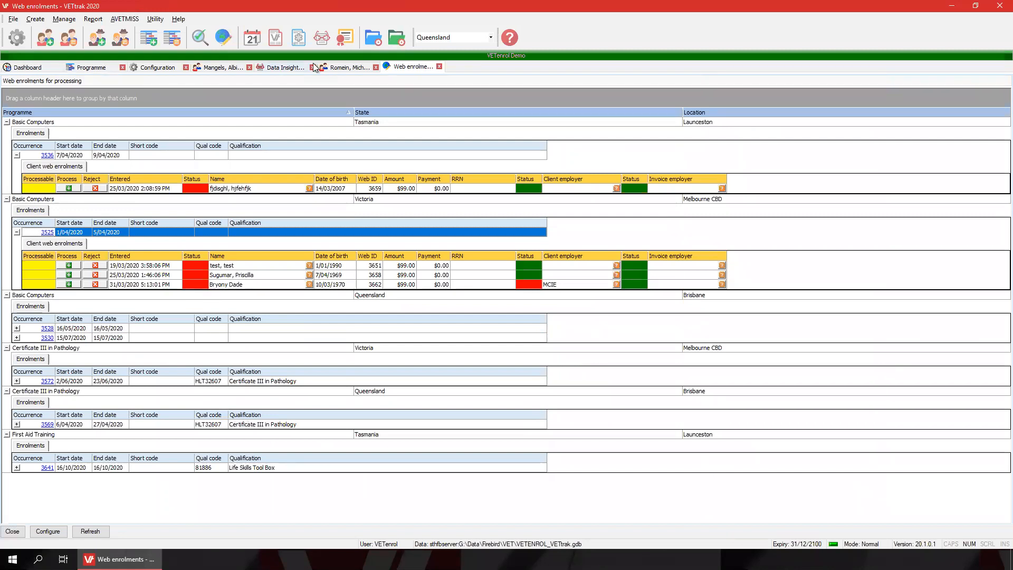
Minimise the remote VETtrak session to bring the local browser forward.
key("alt+Tab")
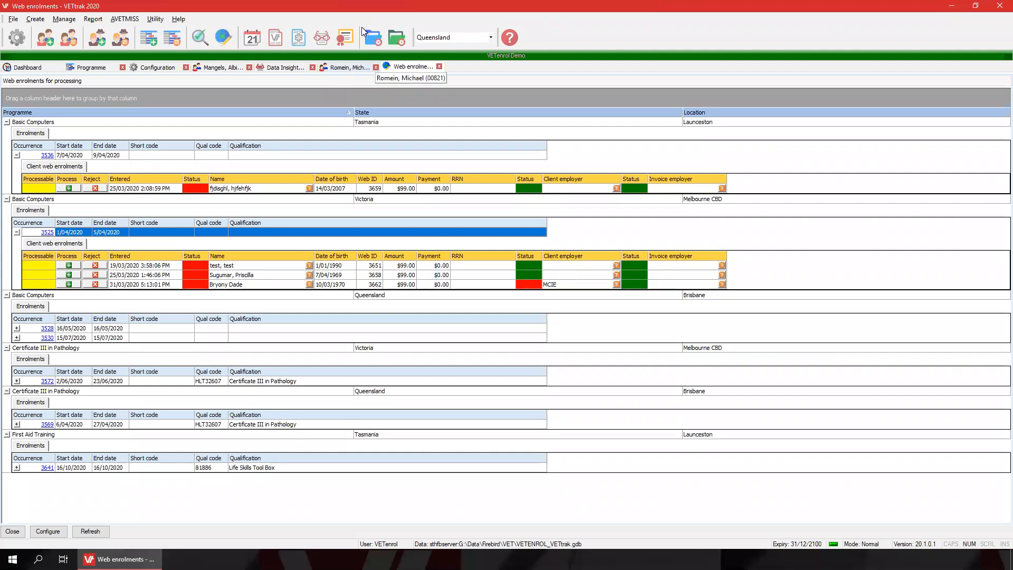
mouse_move(561, 3)
left_click(617, 6)
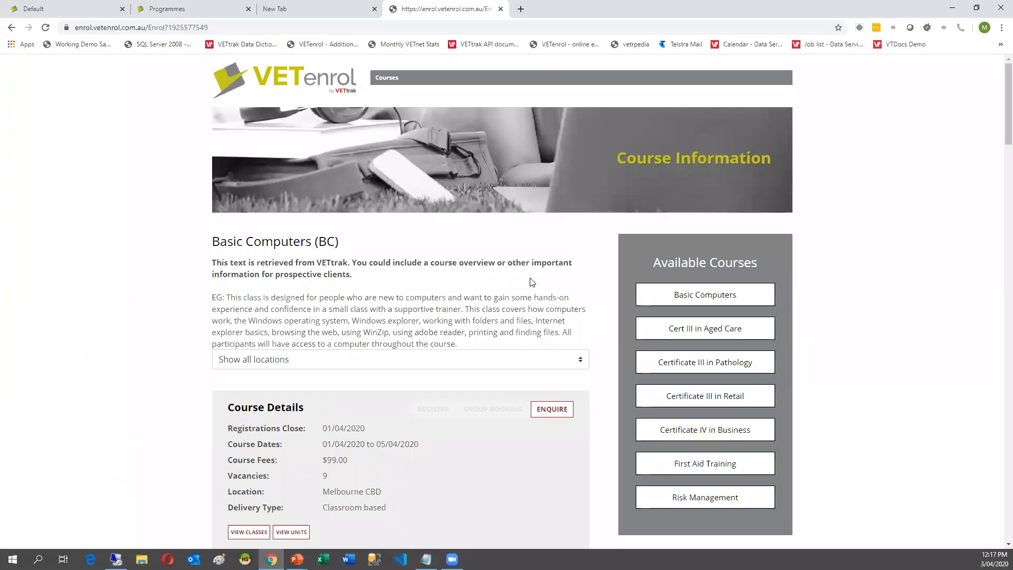
Close the Basic Computers course tab and return to Chrome's blank New Tab.
left_click(501, 9)
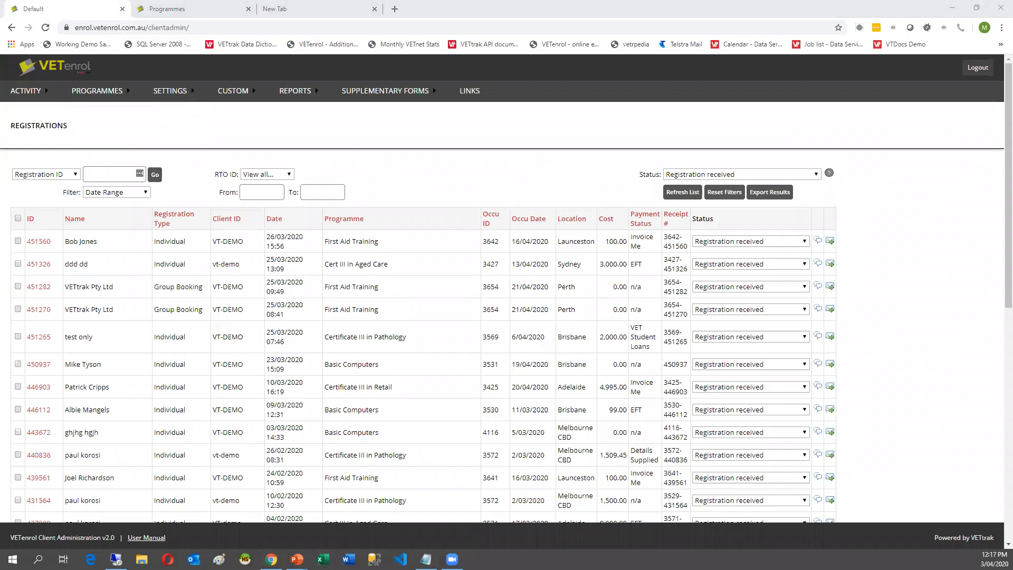
key("alt+Tab")
left_click(337, 9)
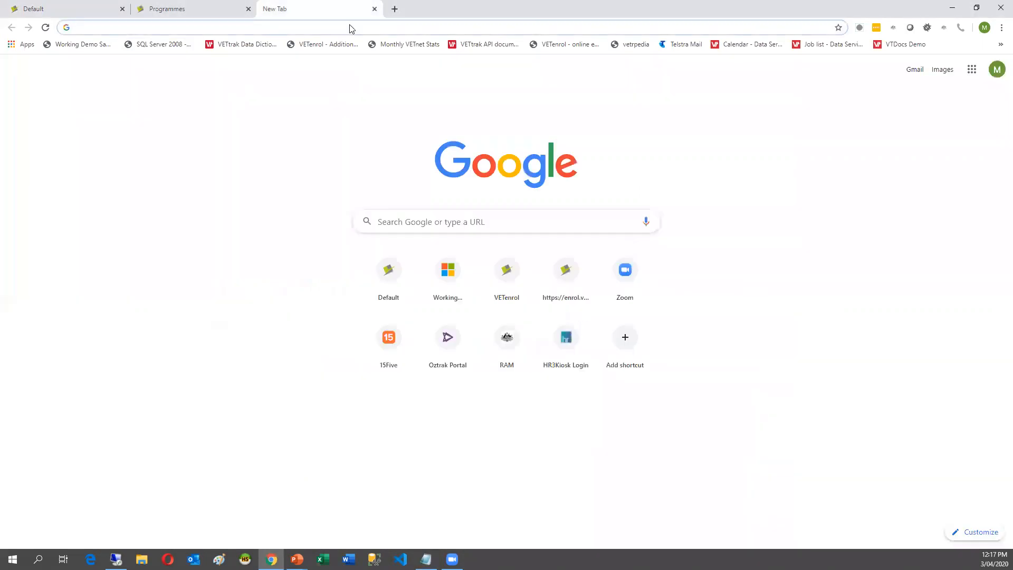
Load the course calendar page from the pasted address, then close it.
type("https://enrol.vetenrol.com.au/?clientID=VT-CCFVIC&page=kalendar.aspx")
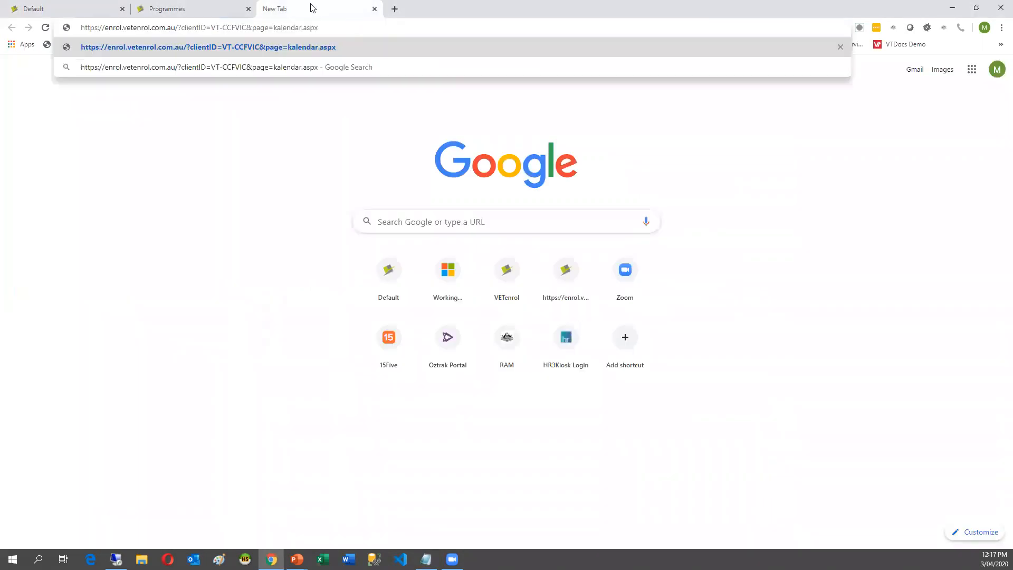
key("Return")
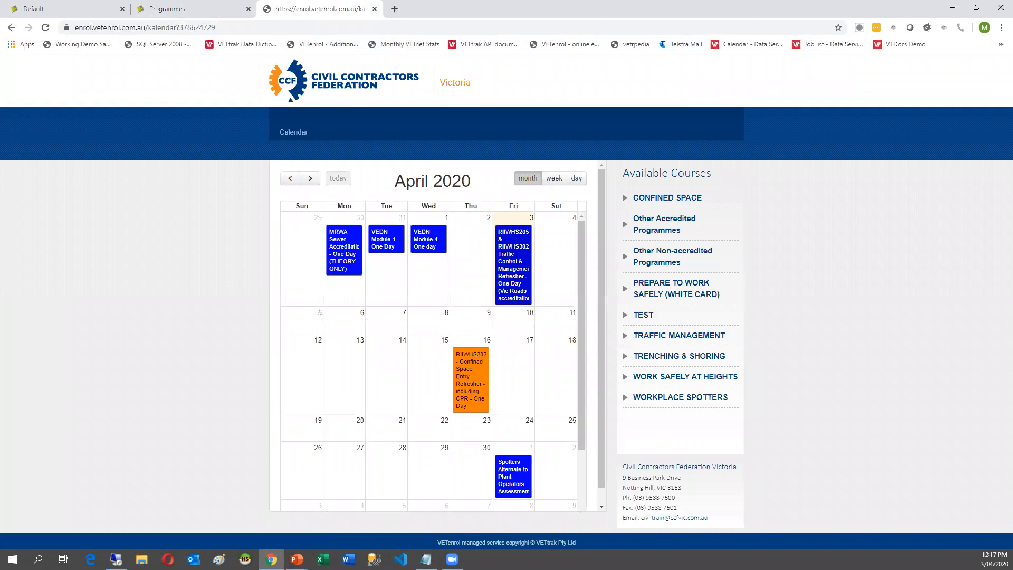
key("alt+Tab")
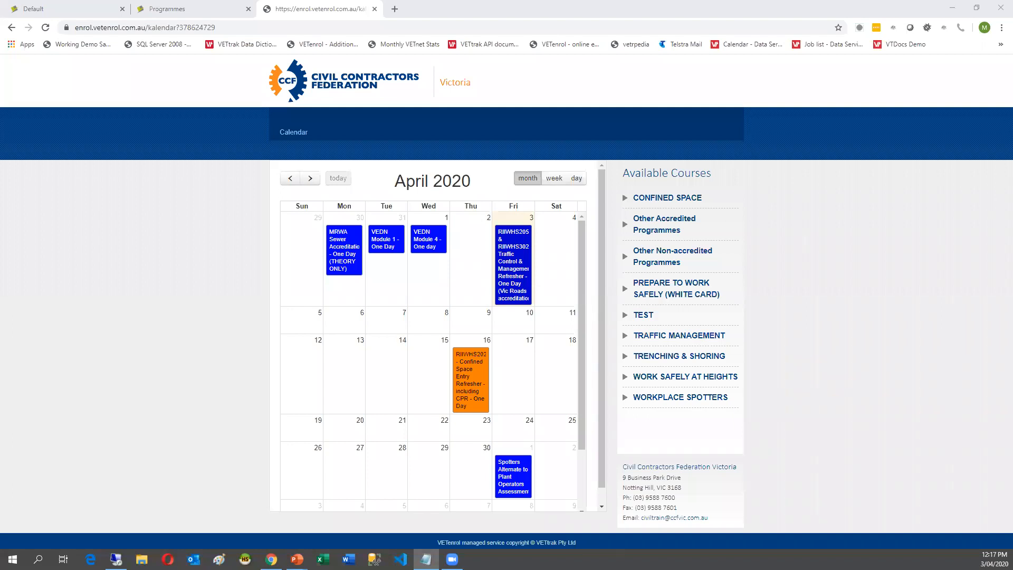
middle_click(351, 10)
Open the state-by-state course schedule in a new tab and scroll through it.
key("ctrl+t")
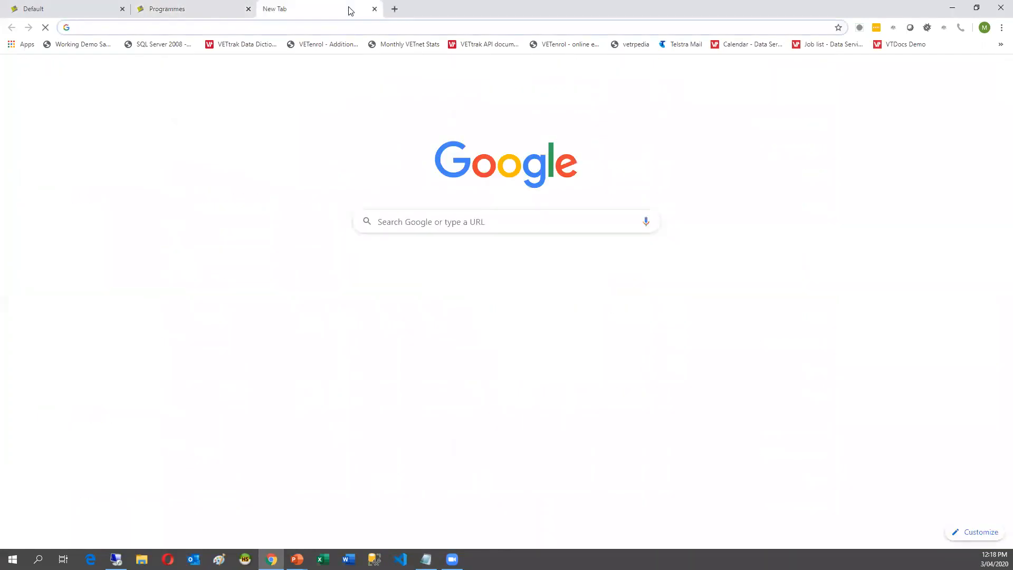
type("https://enrol.vetenrol.com.au/?clientID=VT-DEMO&page=schedule.aspx")
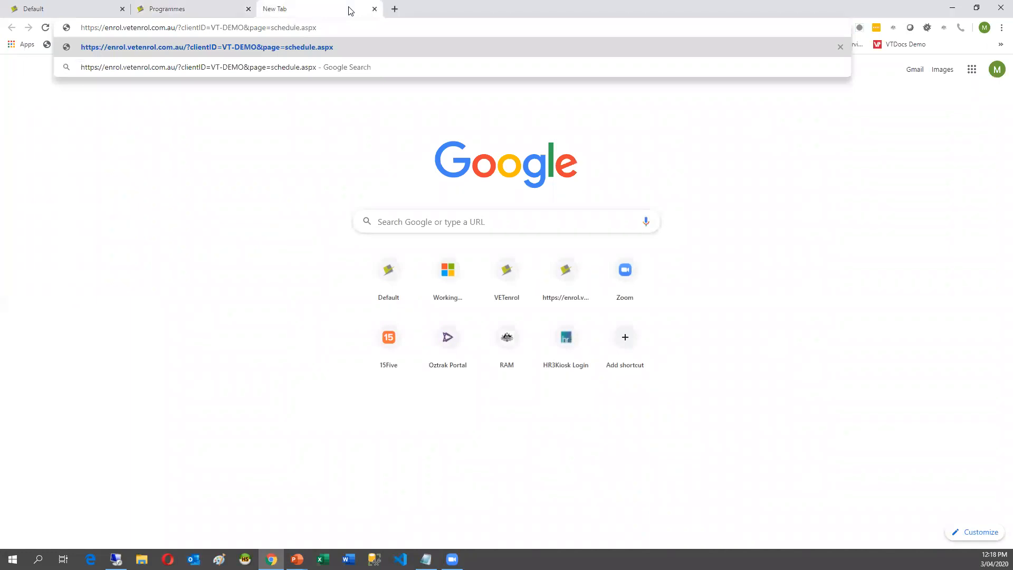
key("Return")
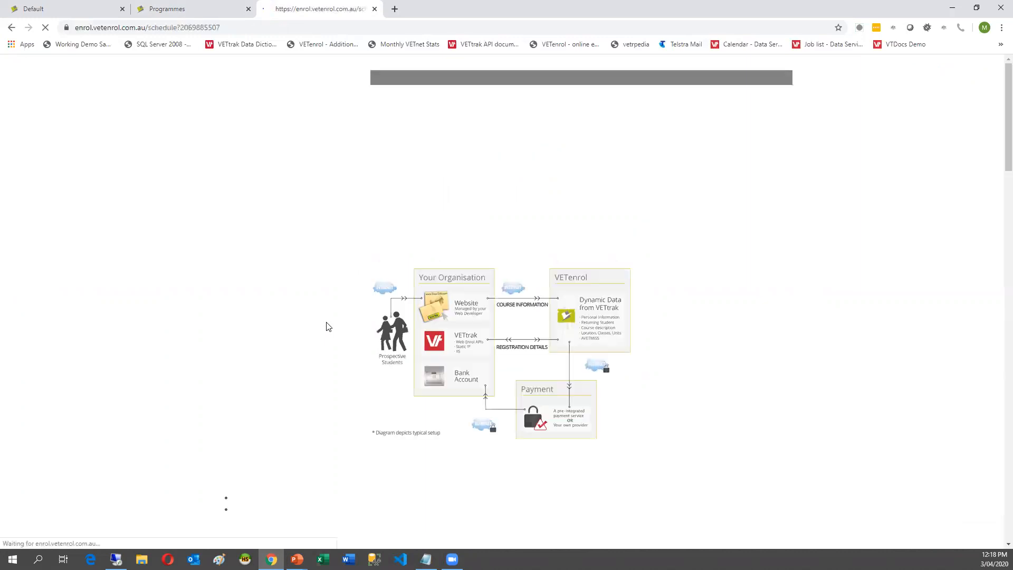
scroll(327, 324, "down", 3)
scroll(326, 323, "down", 12)
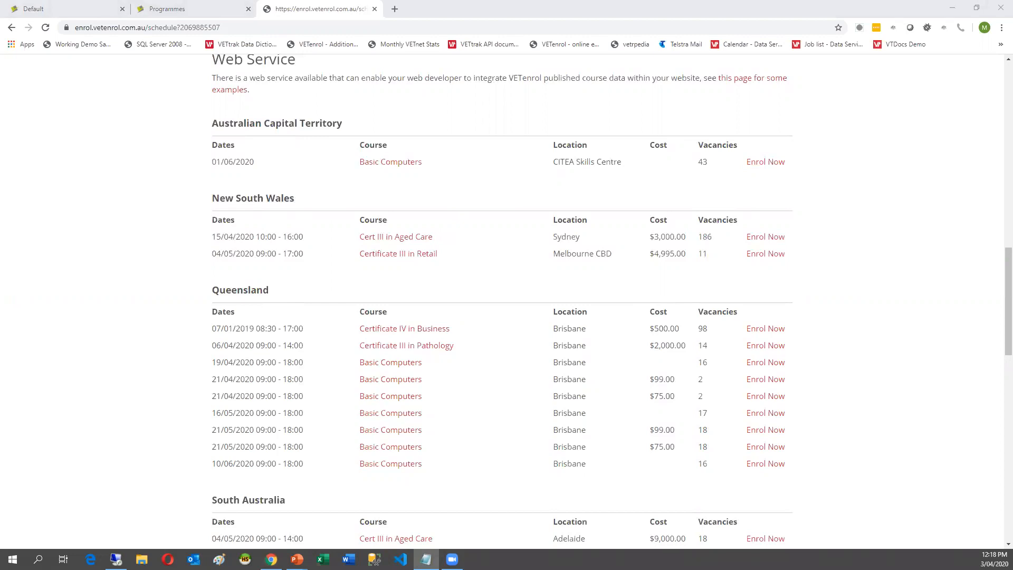
Load the Western Health short-course enrolment site from the pasted address.
key("alt+Tab")
key("ctrl+l")
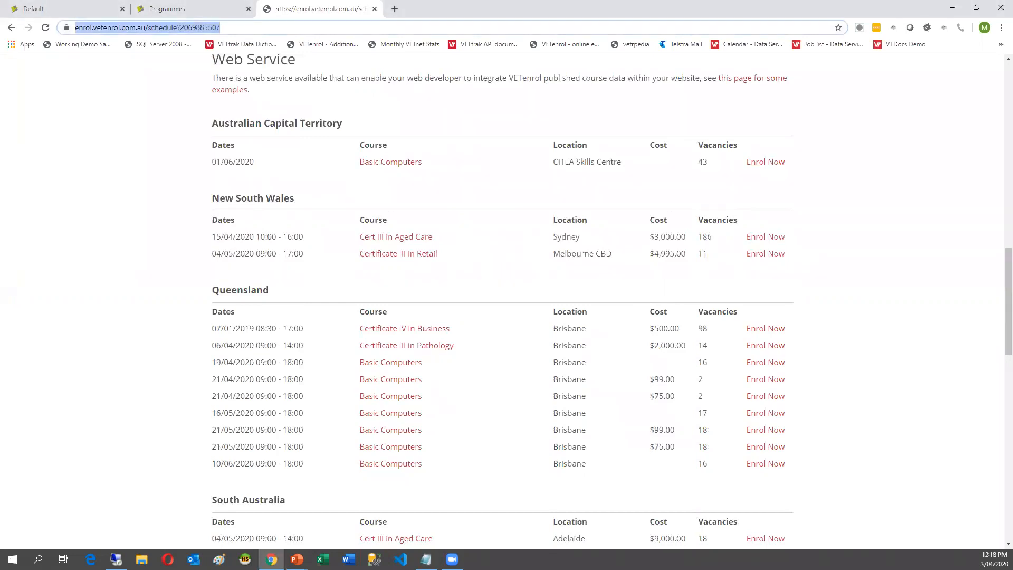
type("https://enrol.vetenrol.com.au/?clientID=VT-WESTERNHEALTH")
key("Return")
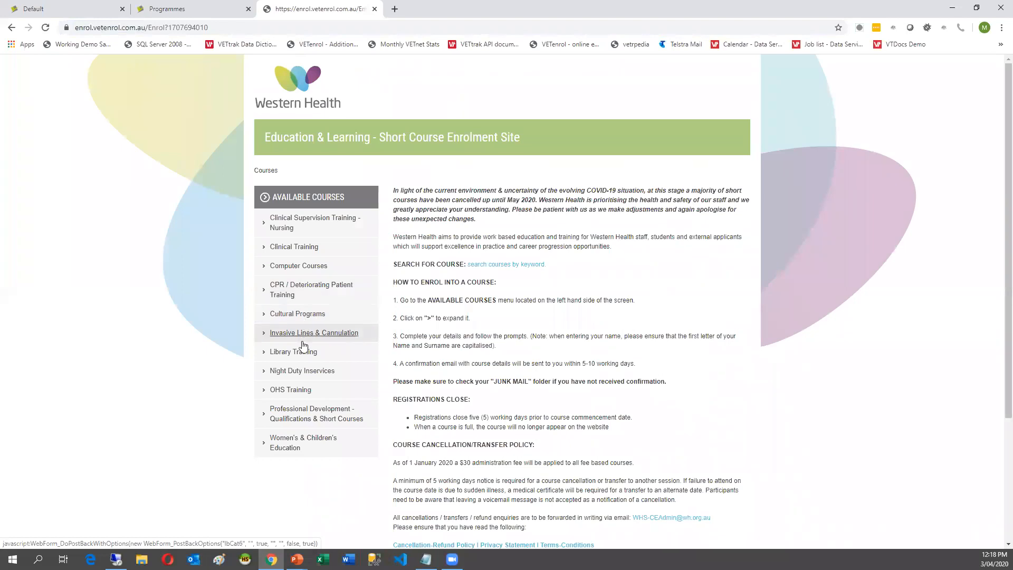
Open Donate Life Study Day under Clinical Training to see its 28/07/2020 Sunshine Hospital details.
left_click(268, 250)
left_click(298, 300)
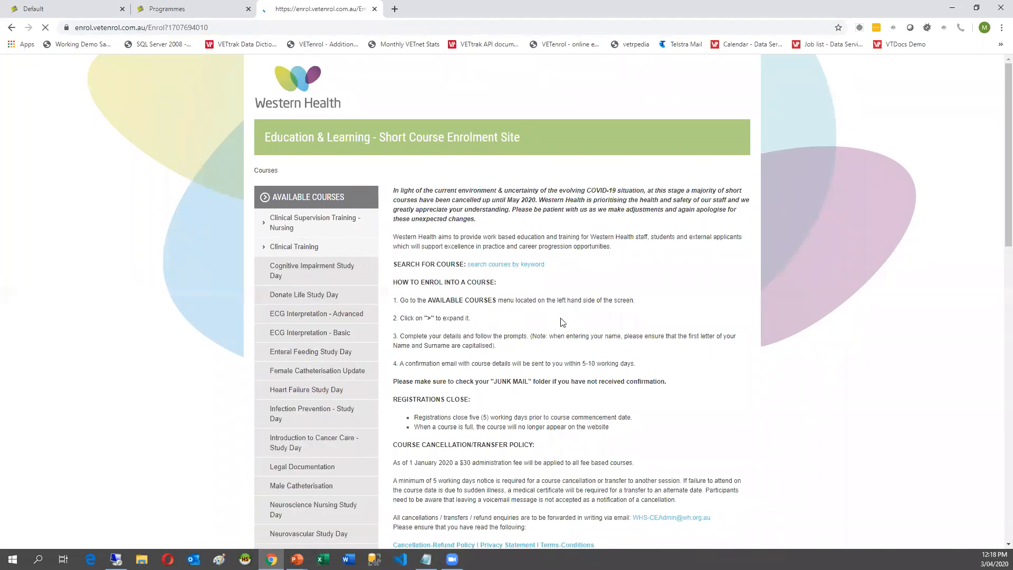
scroll(537, 389, "down", 2)
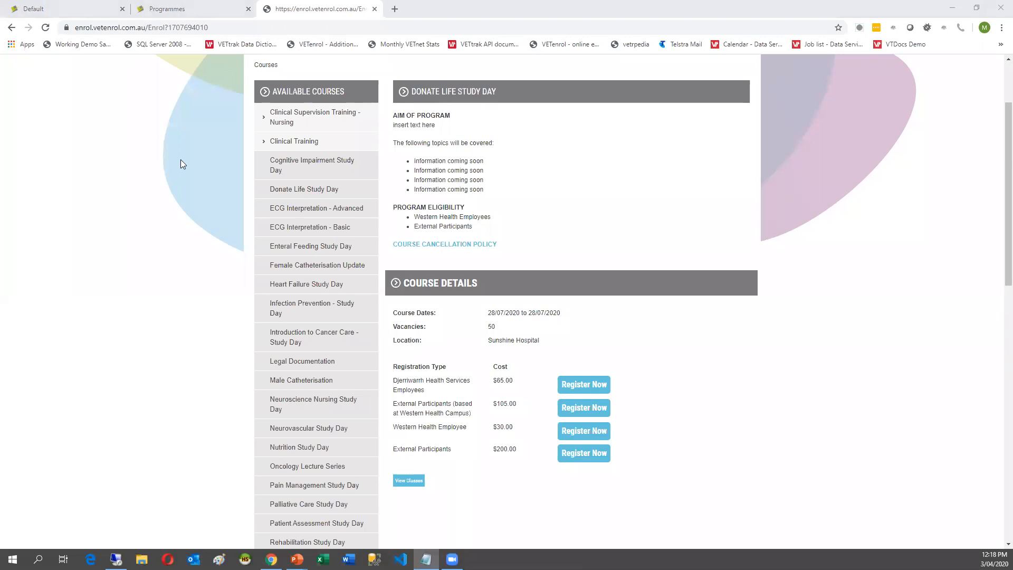
left_click(229, 28)
type("https://enrol.vetenrol.com.au/?clientid=VT-DEMO&progid=107")
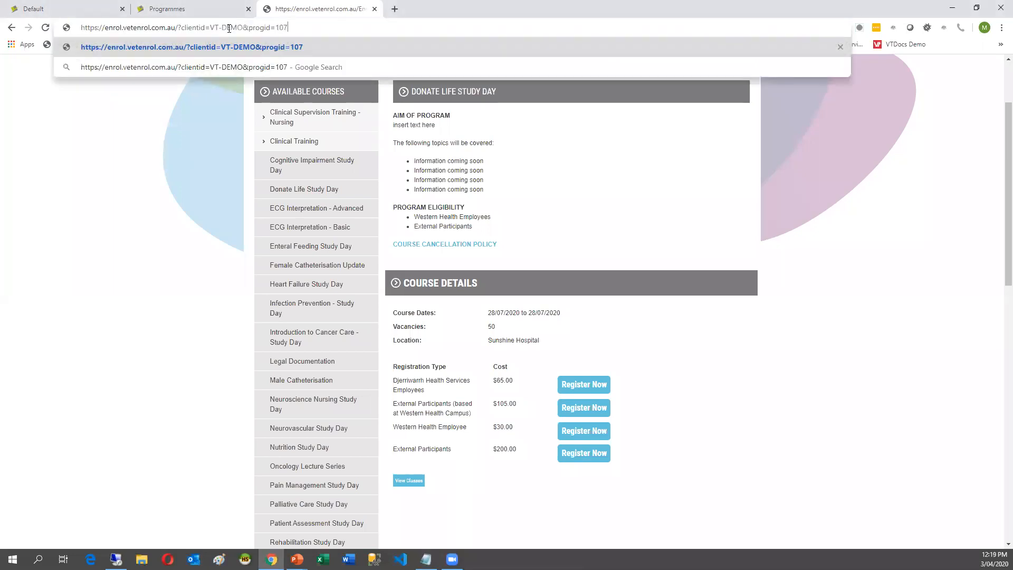
Review the Certificate III in Pathology page's Brisbane and Melbourne CBD occurrences, then close it.
key("Return")
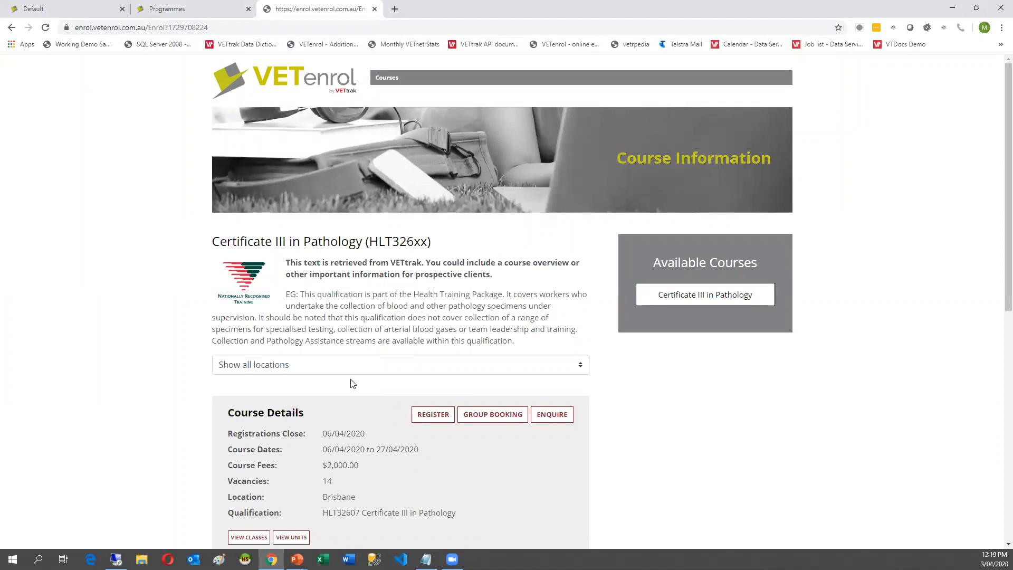
scroll(361, 349, "down", 2)
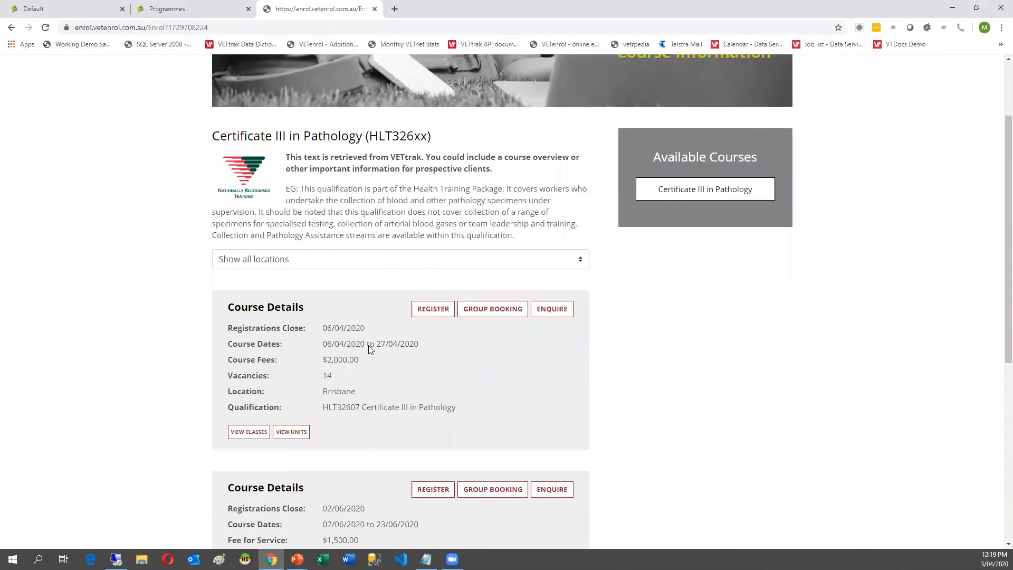
scroll(372, 399, "down", 1)
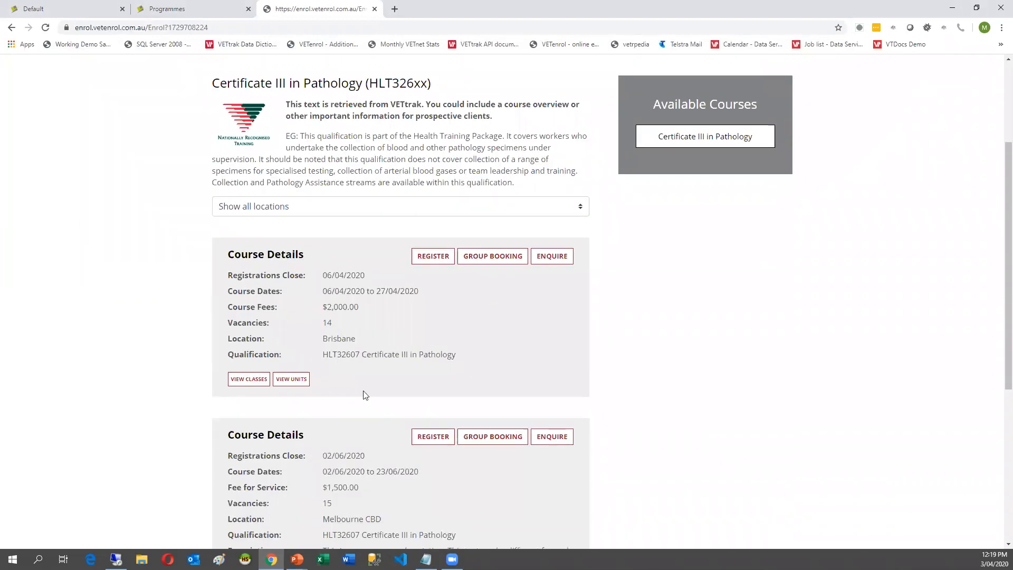
scroll(367, 396, "up", 3)
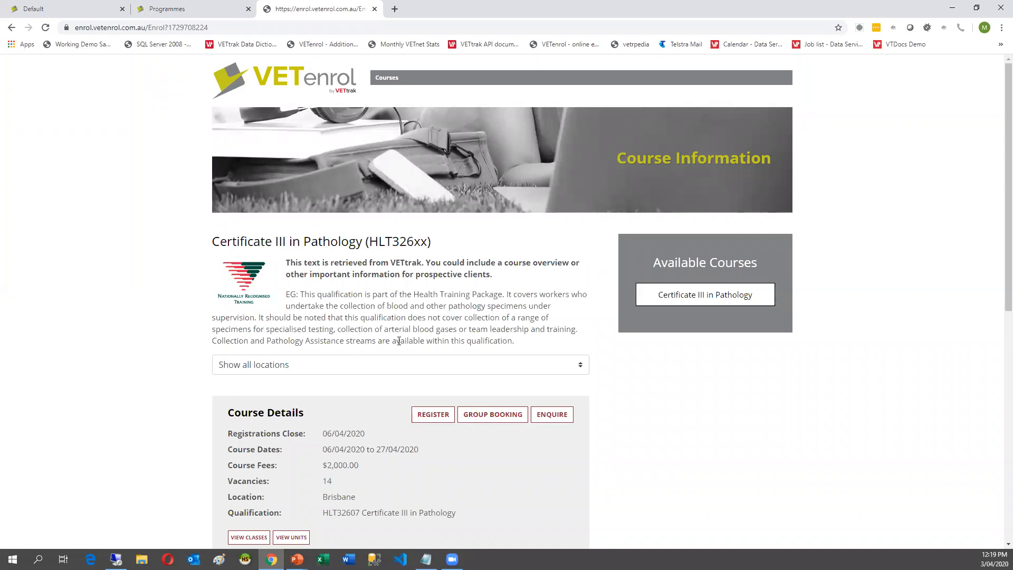
scroll(372, 379, "down", 5)
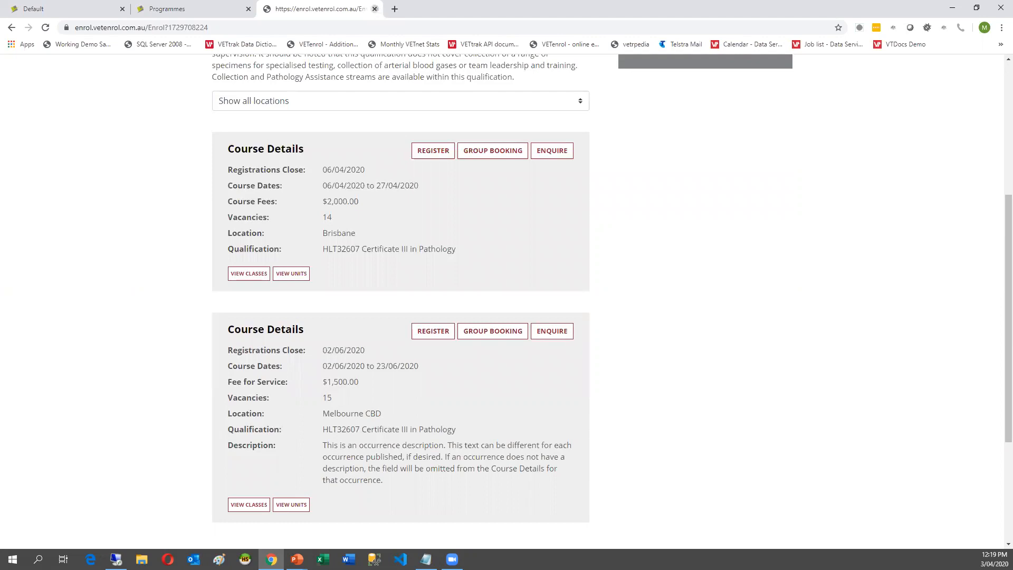
left_click(375, 9)
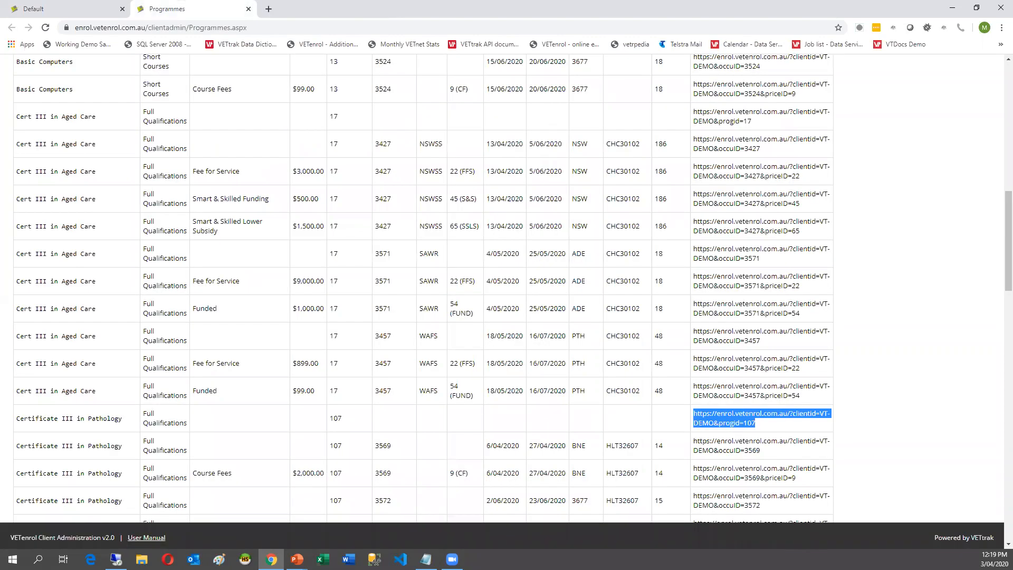
Load the Basic Computers course list in a new browser tab from the copied address.
key("alt+Tab")
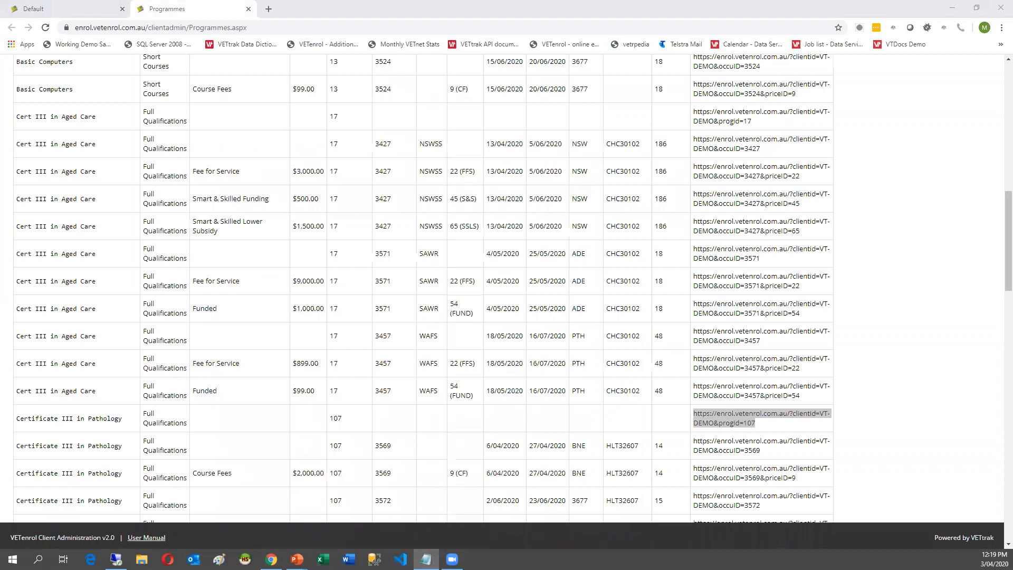
key("ctrl+t")
type("https://enrol.vetenrol.com.au/?clientID=VT-DEMO&page=courses.aspx&progid=13")
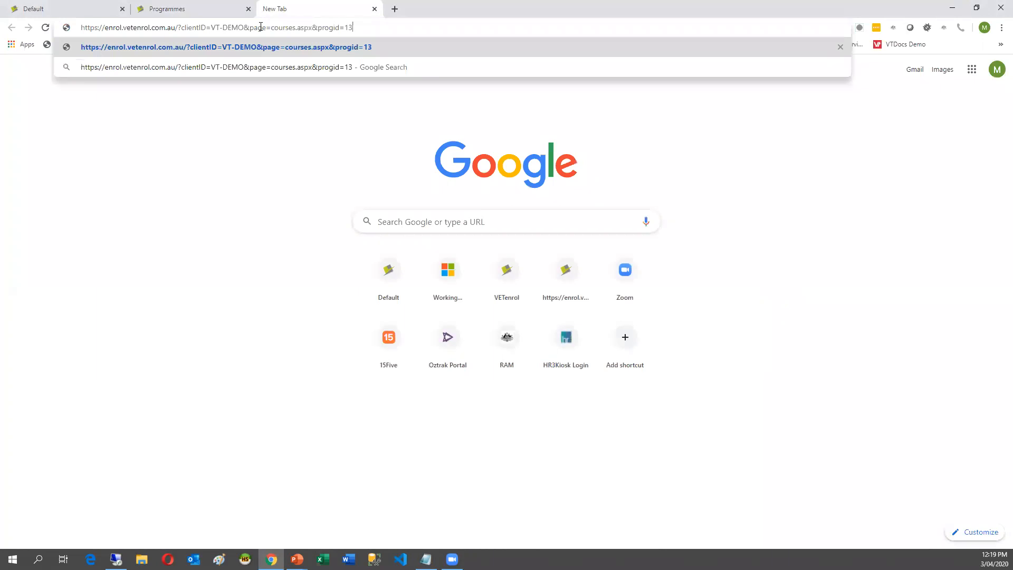
key("Return")
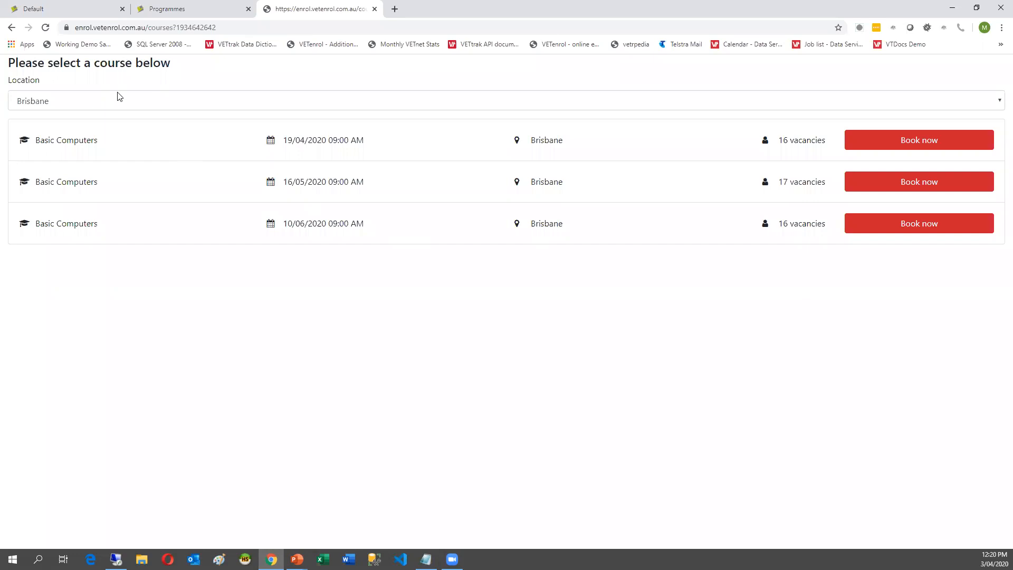
Filter the sessions to Launceston and book the 07/04/2020 session at $99.00.
left_click(161, 103)
left_click(270, 98)
left_click(160, 111)
left_click(145, 140)
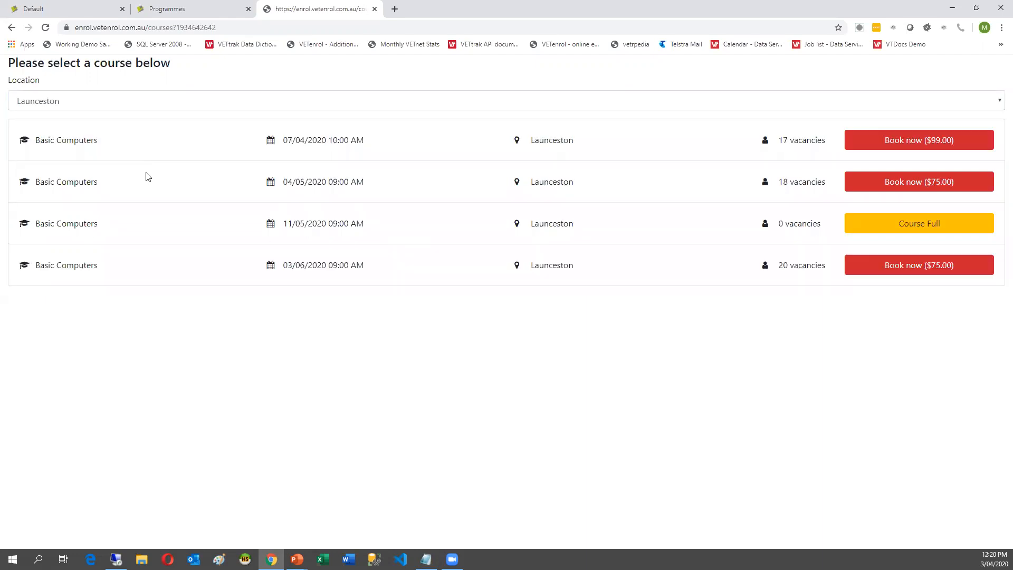
left_click(112, 102)
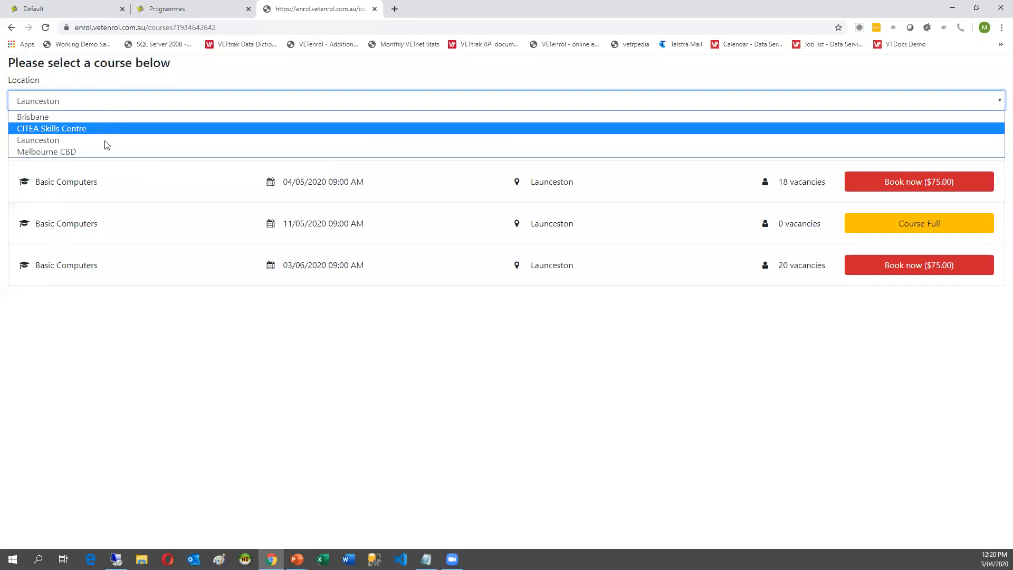
left_click(167, 348)
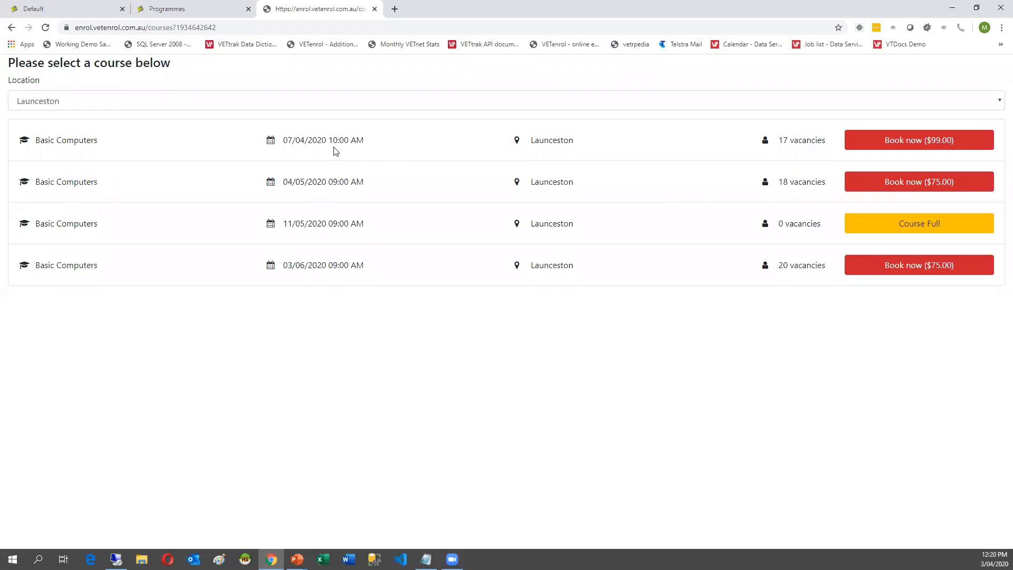
left_click(915, 144)
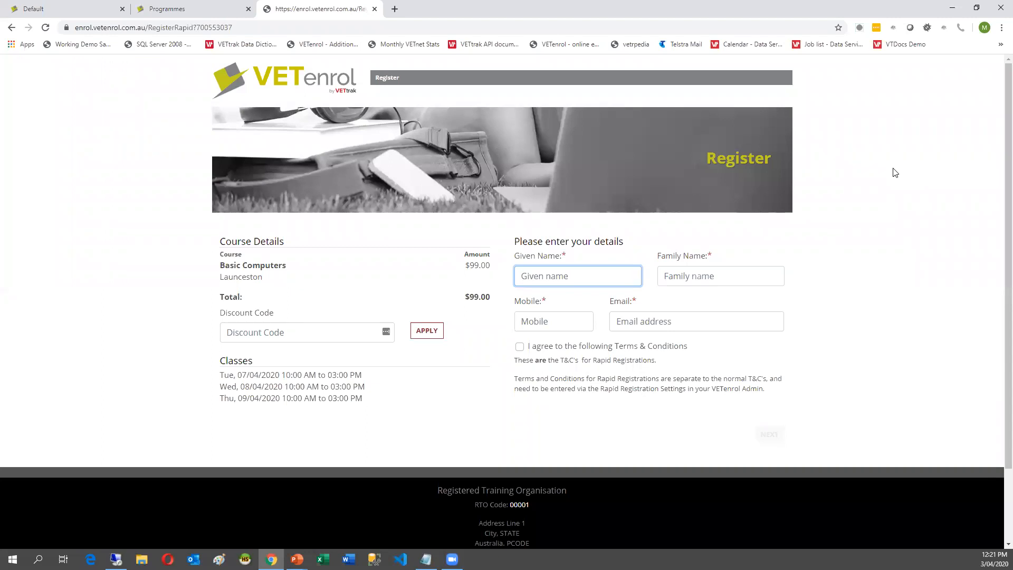
Enter the student's given name, family name, mobile number and e-mail, then accept the Terms & Conditions.
type("Sam")
key("Tab")
type("Malone")
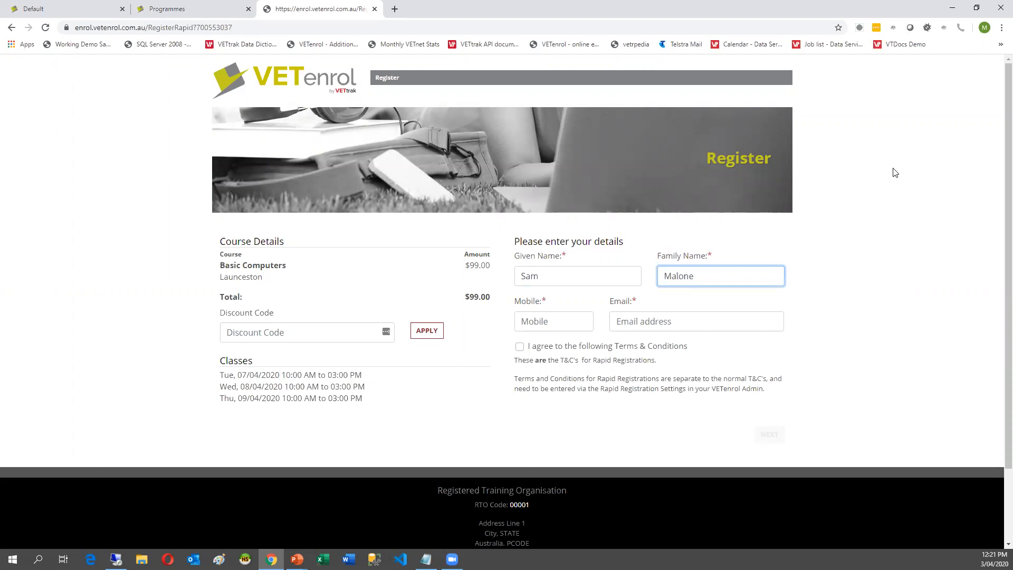
key("Tab")
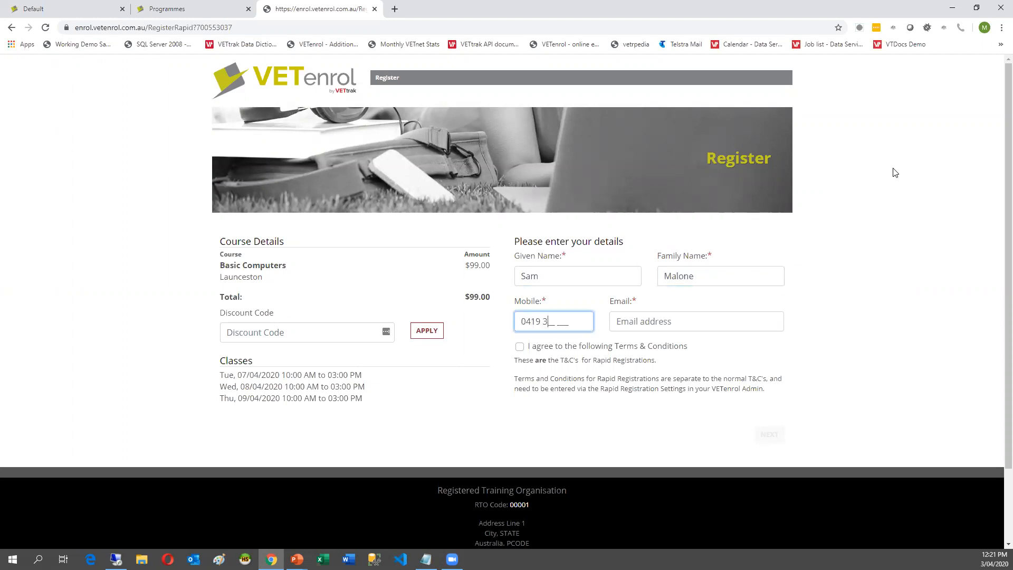
key("Tab")
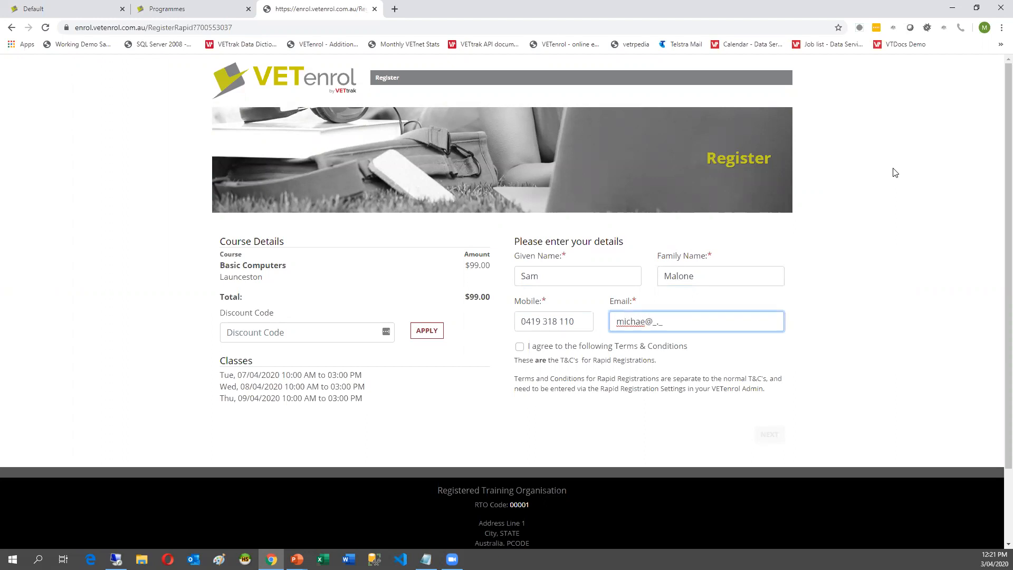
key("Tab")
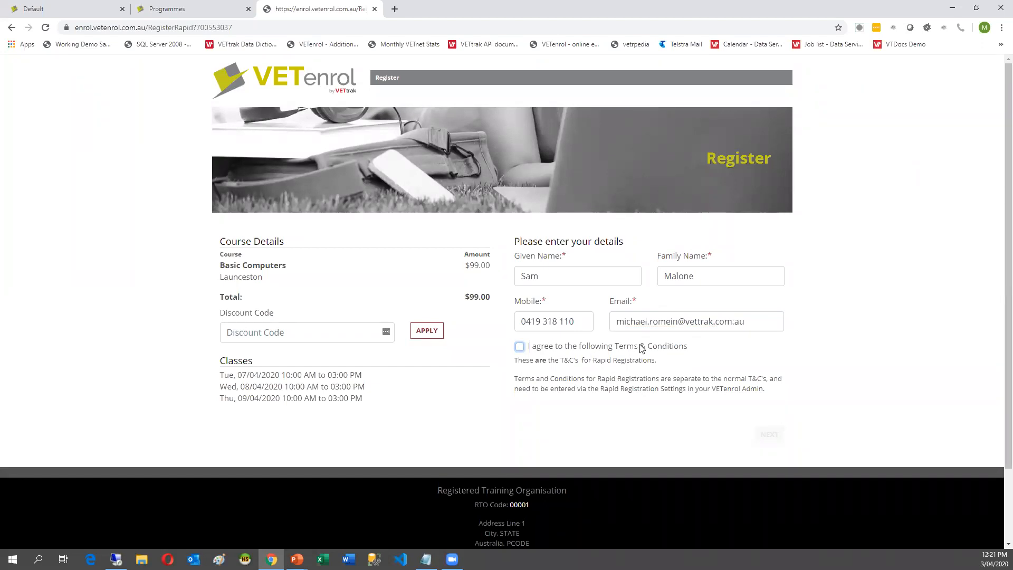
key("space")
Move past the Custom Questions and Computer Skills sections and choose Book & Pay for $99.00.
left_click(767, 436)
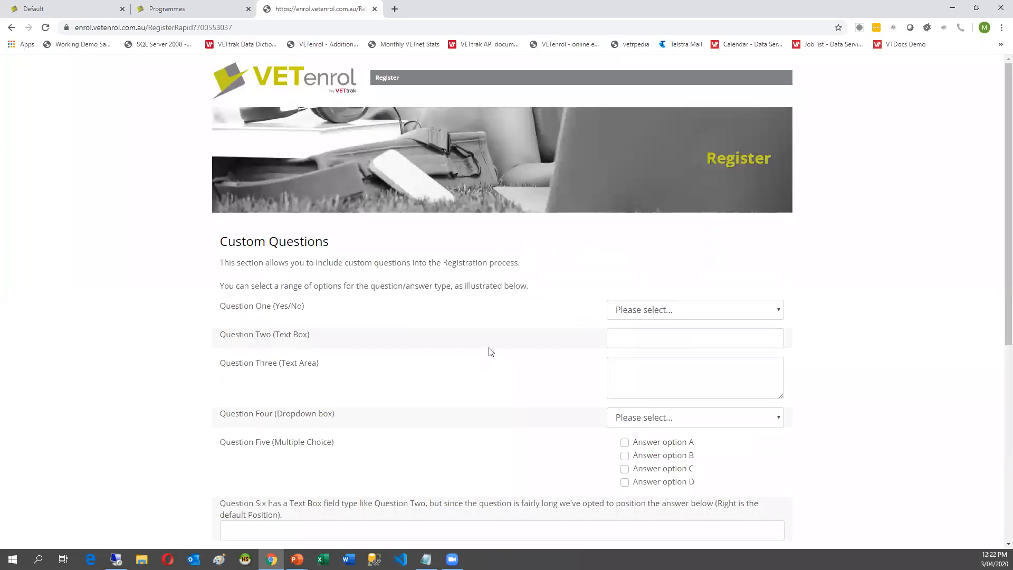
scroll(490, 351, "down", 2)
scroll(490, 350, "up", 2)
scroll(456, 400, "down", 1)
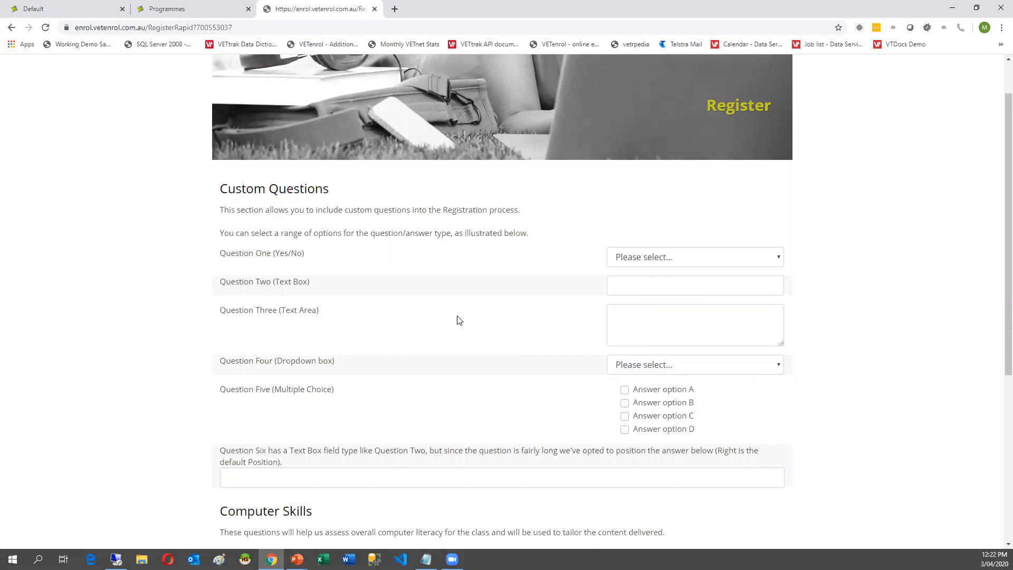
scroll(457, 335, "down", 5)
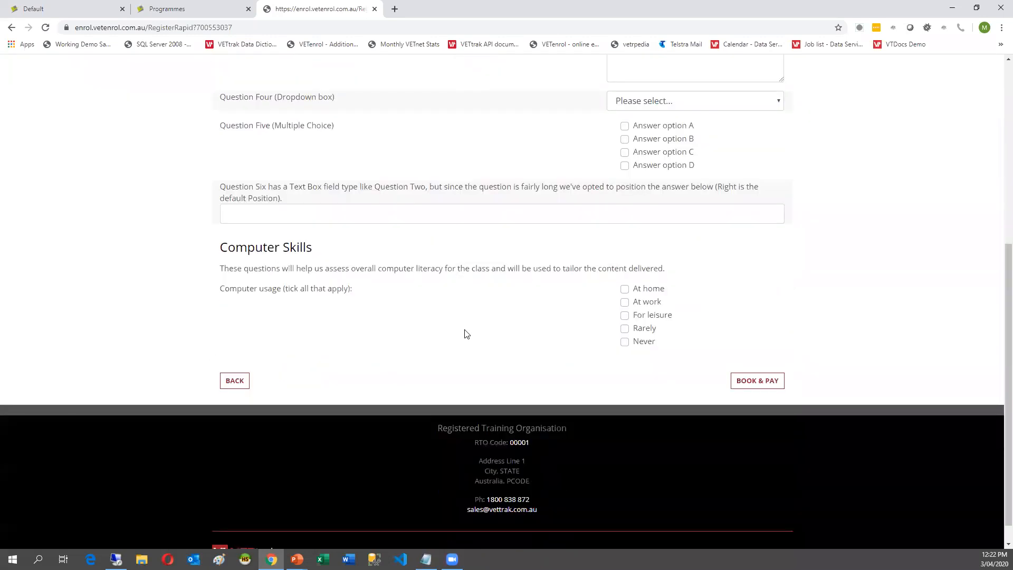
left_click(744, 383)
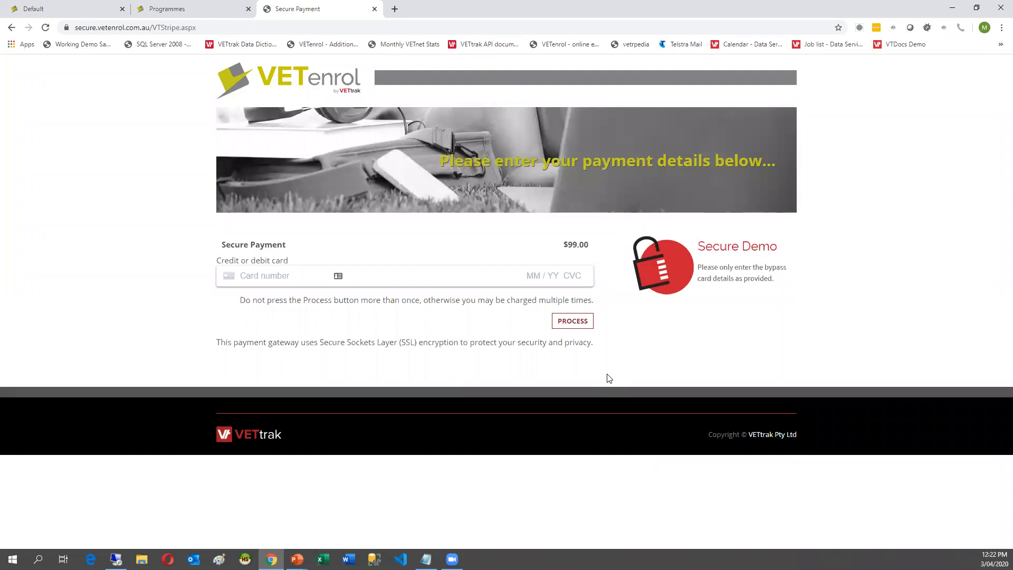
Pay the $99.00 with the demo card number, expiry and CVC, confirm it, and return to VETtrak.
left_click(252, 271)
type("4")
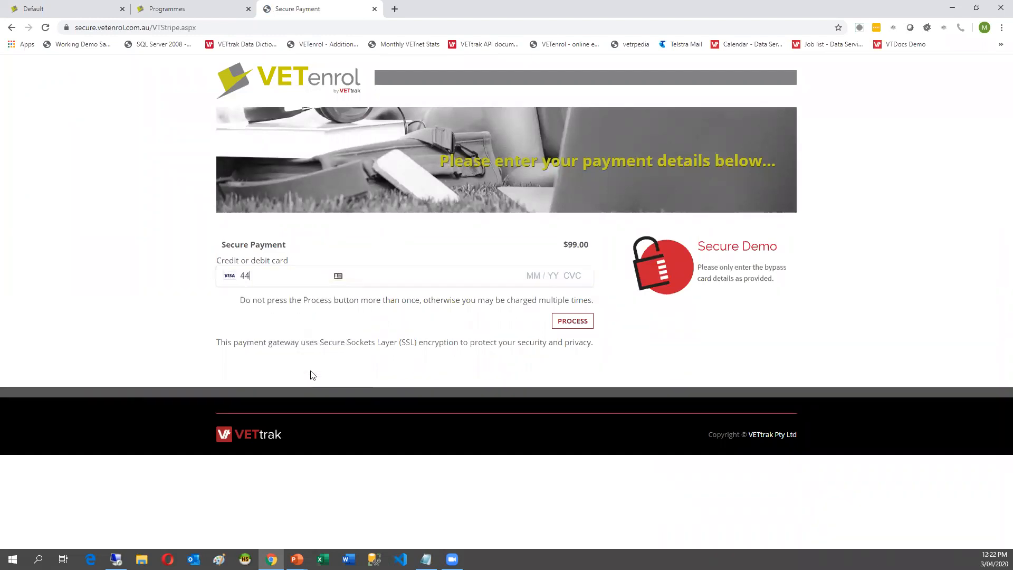
type("111 111")
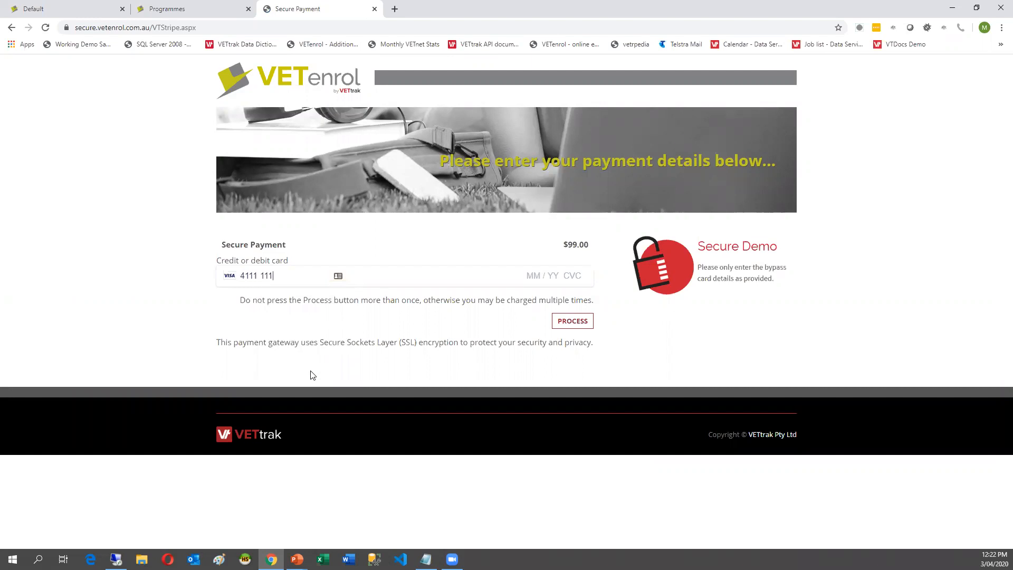
type("1 1111 1111 1")
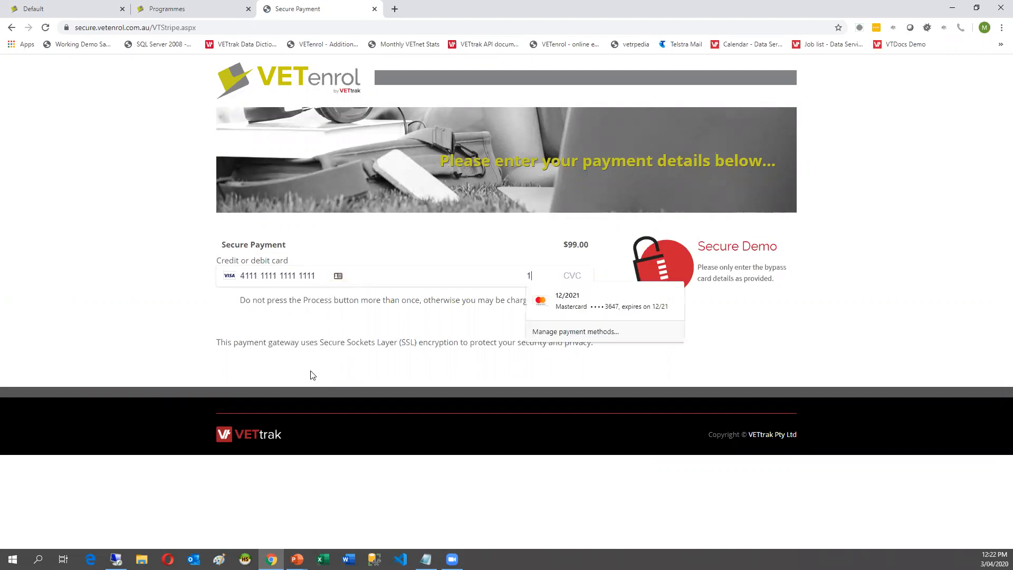
type("2 / 21 123")
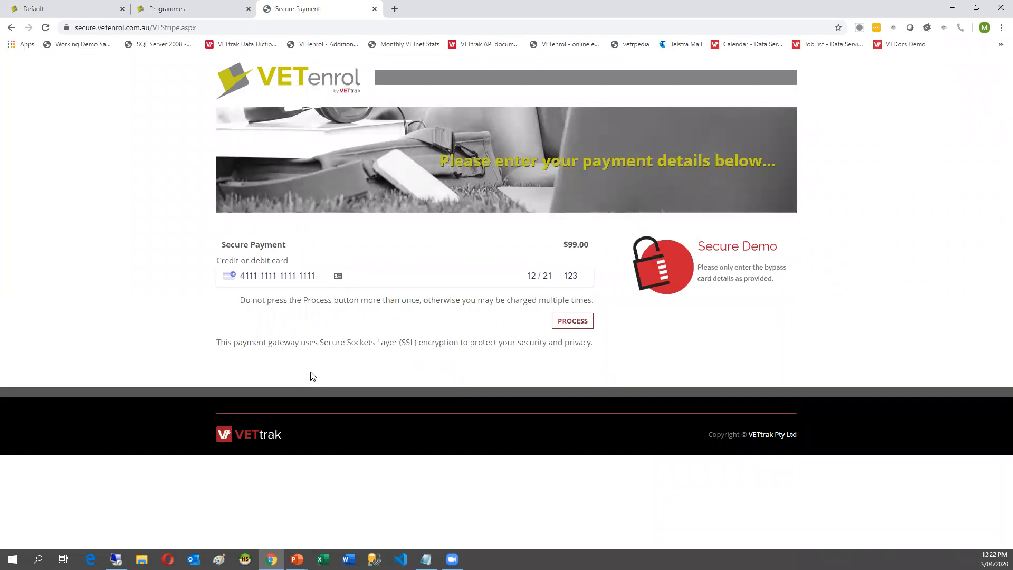
left_click(558, 327)
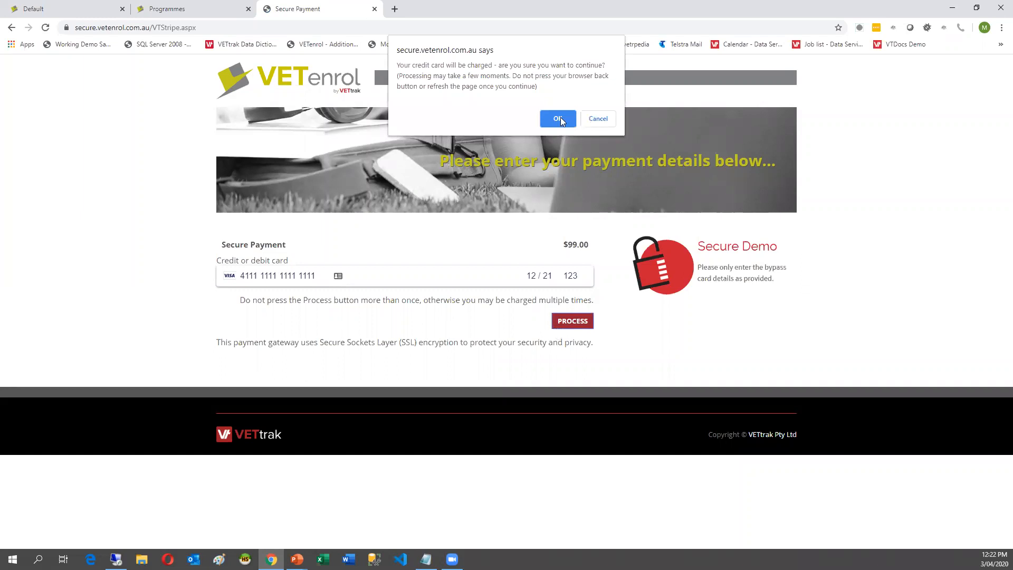
left_click(558, 117)
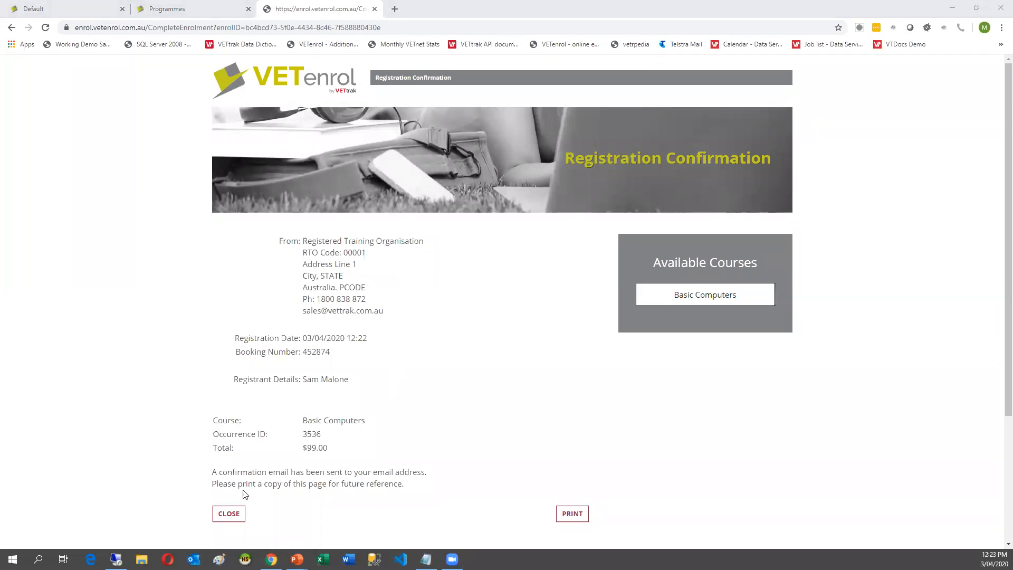
key("alt+Tab")
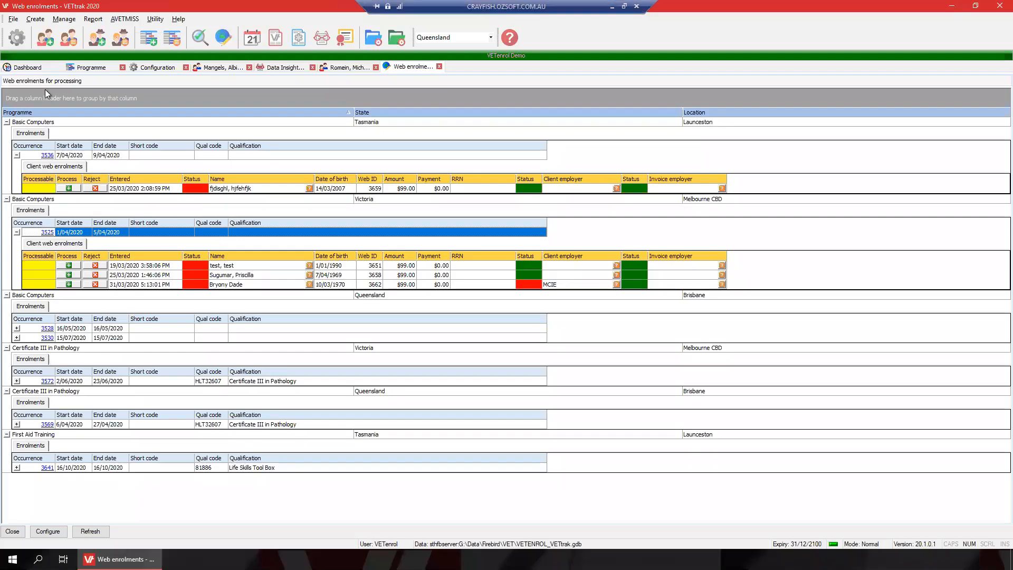
On the Programme page, republish the occurrence through Edit publish options and Finish.
left_click(96, 68)
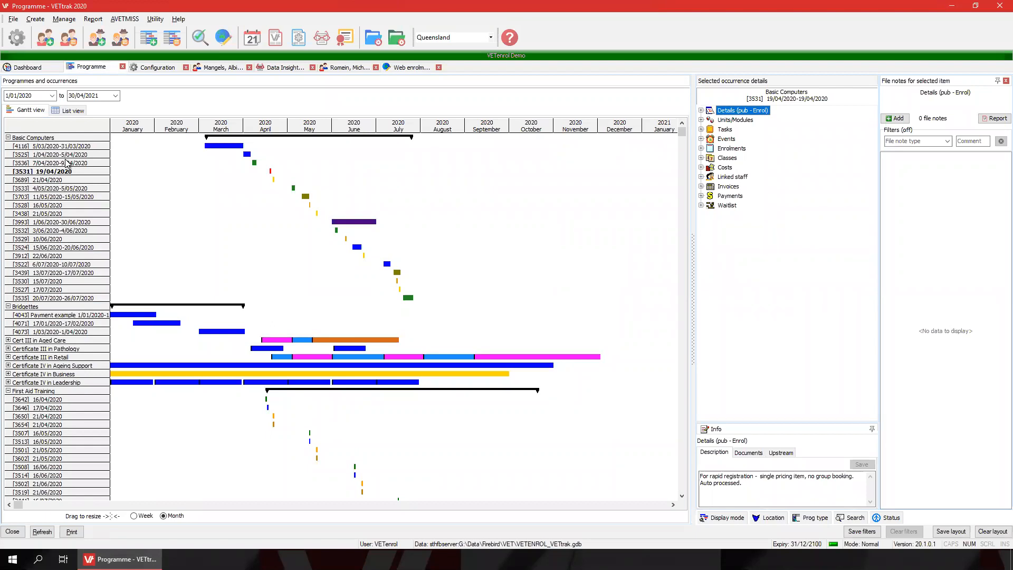
left_click(67, 163)
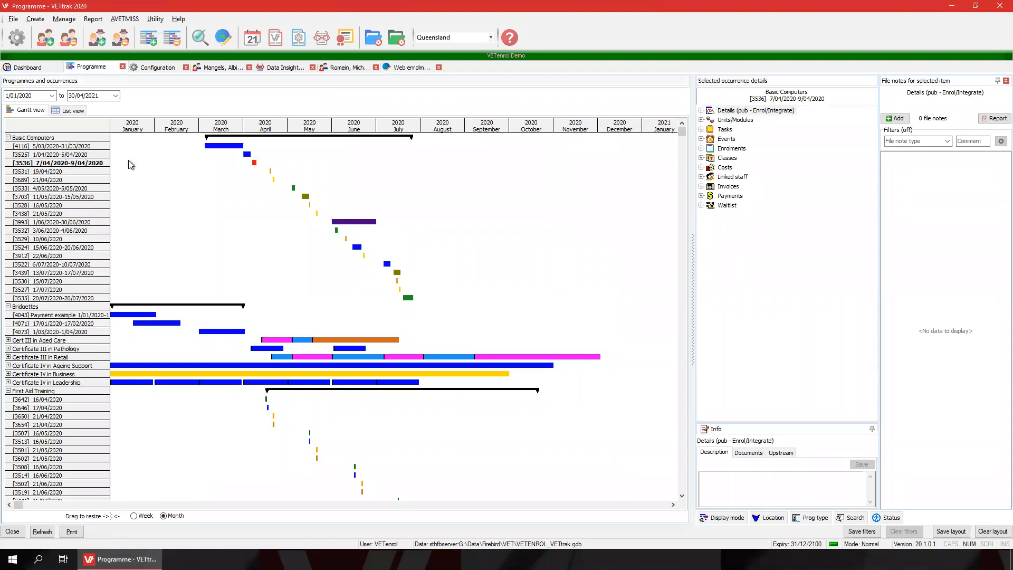
left_click(701, 148)
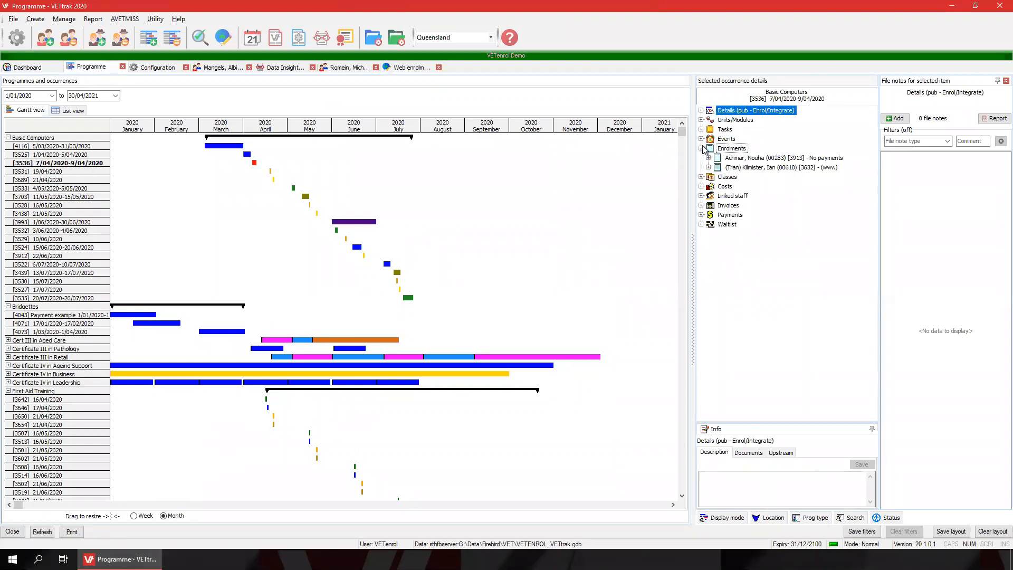
left_click(65, 154)
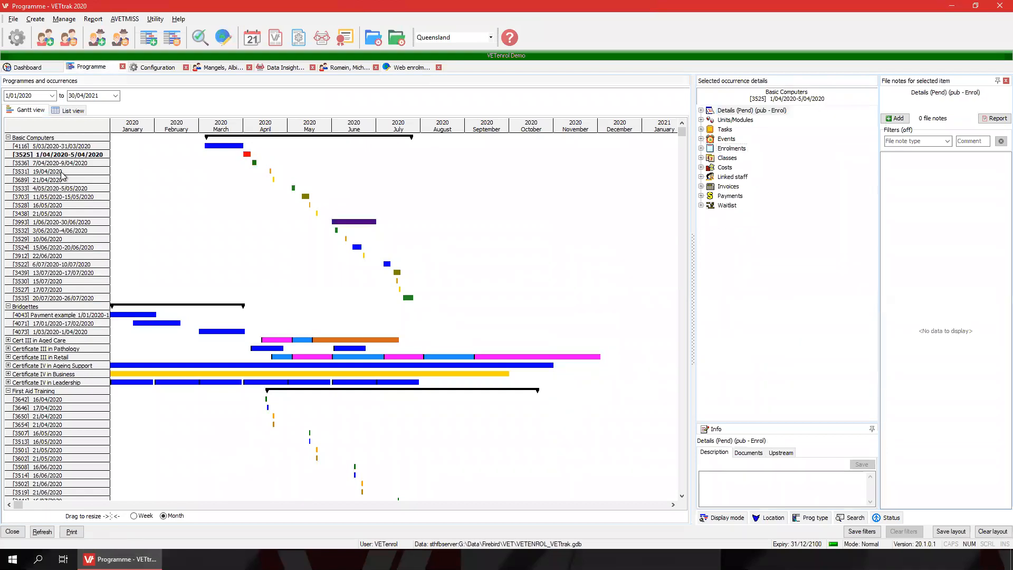
left_click(59, 172)
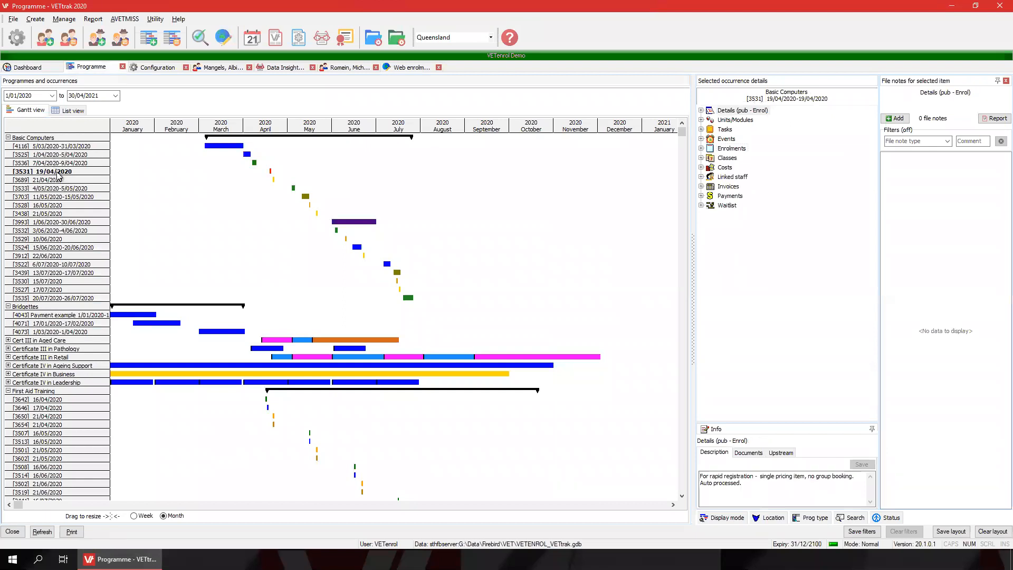
double_click(730, 150)
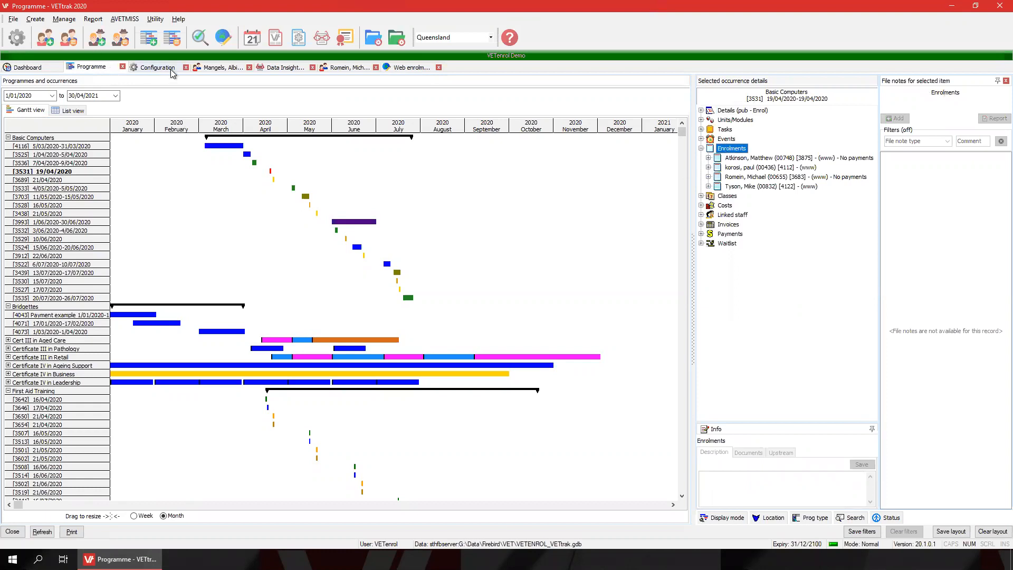
left_click(742, 111)
right_click(744, 112)
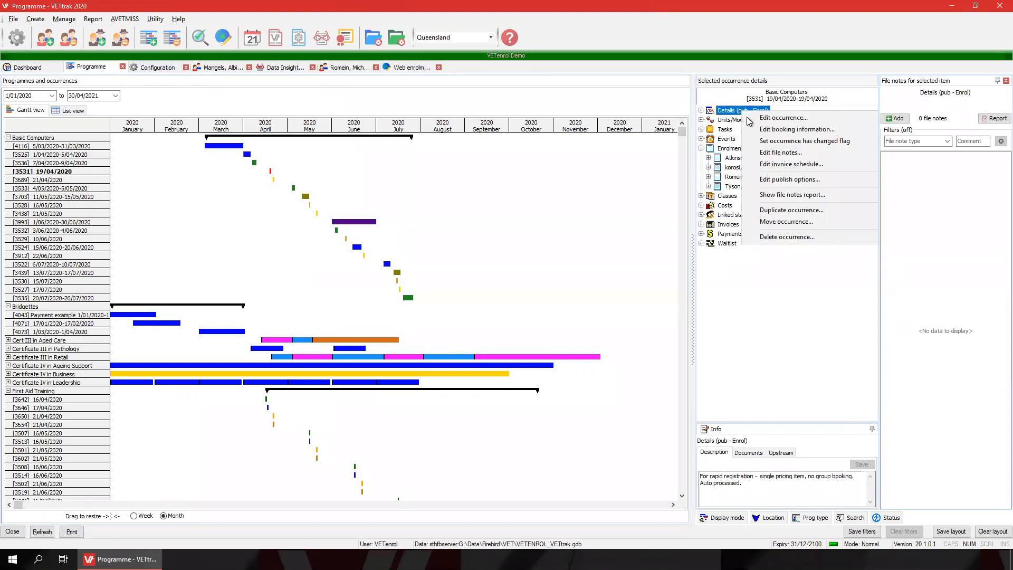
left_click(745, 179)
left_click(470, 342)
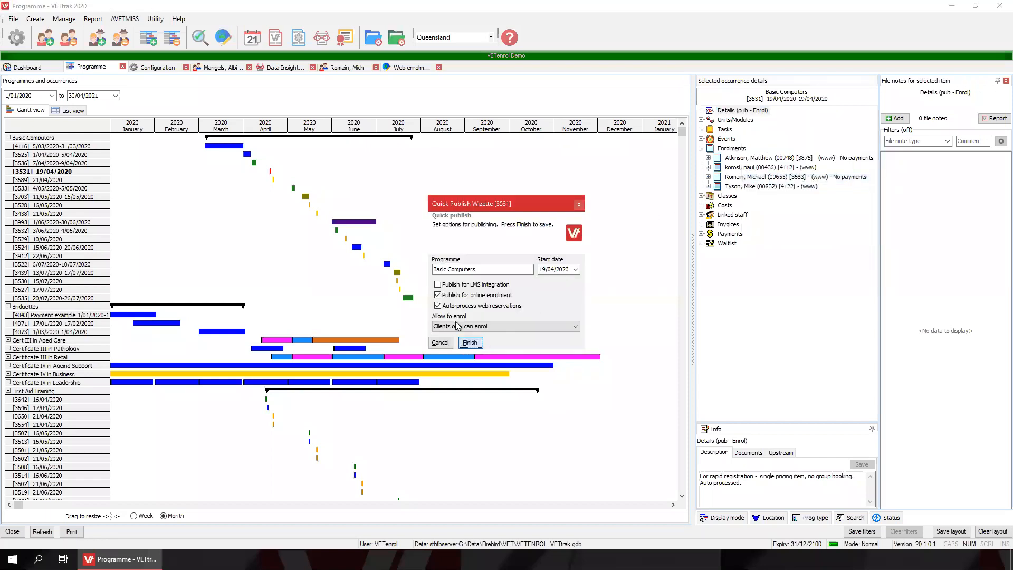
Refresh the web enrolments list and expand occurrence 3536 to show its new enrolment.
left_click(407, 67)
left_click(90, 532)
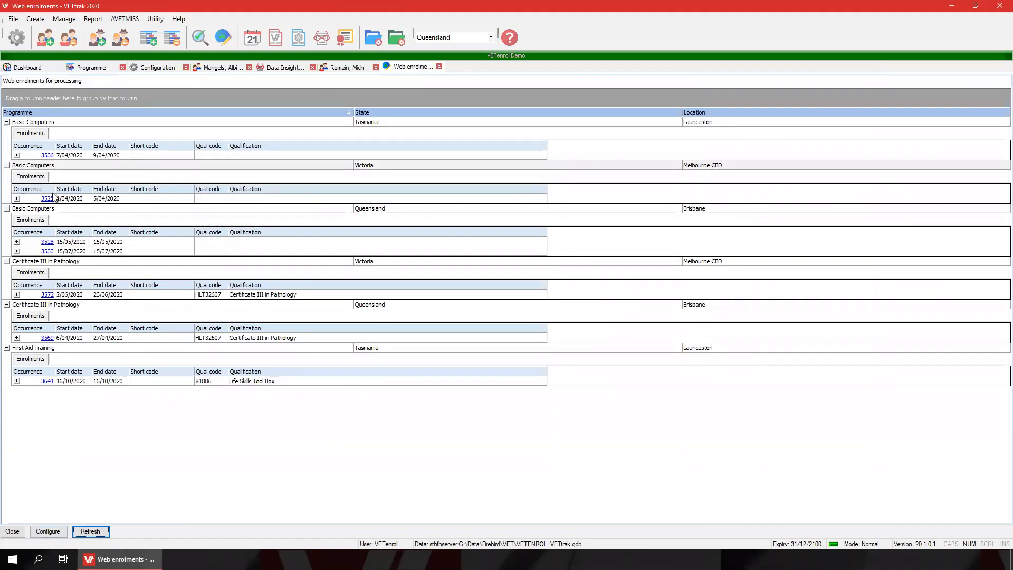
left_click(16, 156)
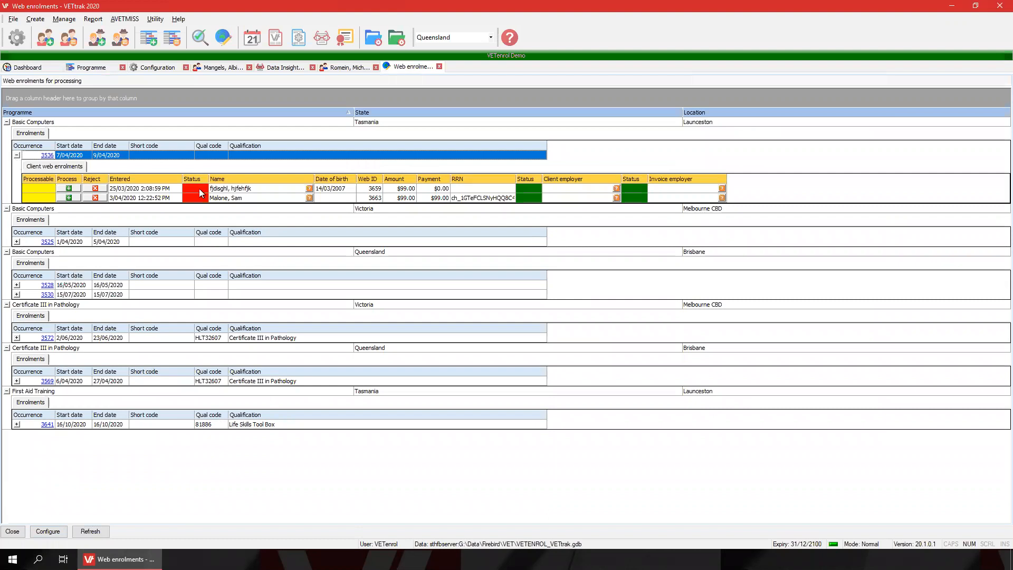
In the Client Match Wizard choose 'Create a new client with new details', confirm, then process the enrolment.
left_click(278, 198)
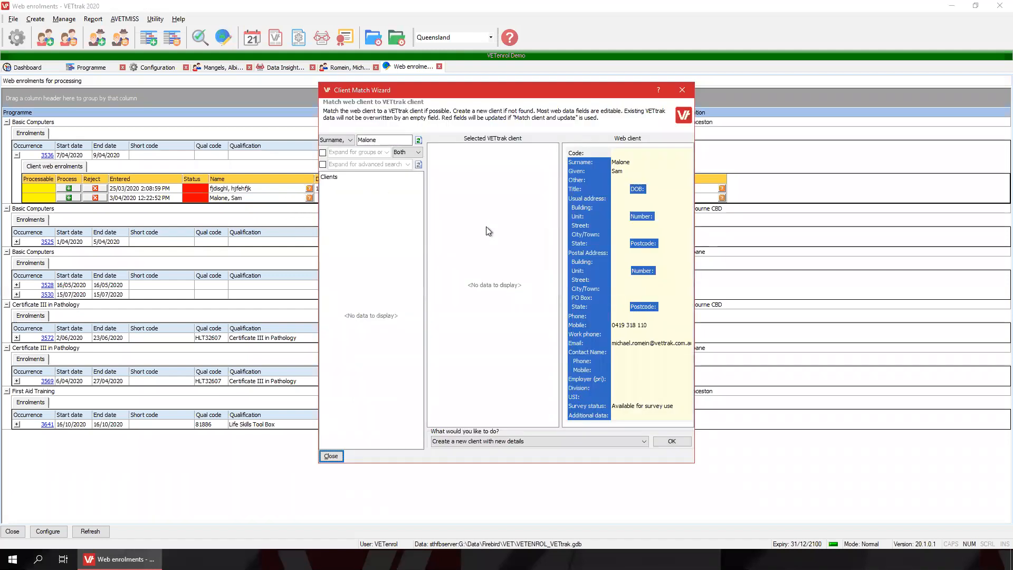
left_click(501, 442)
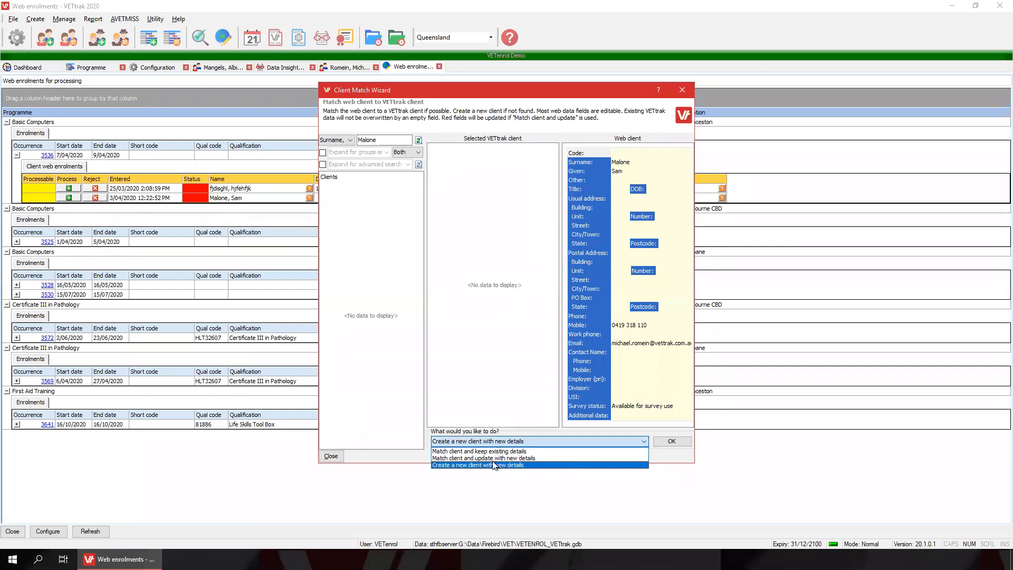
left_click(492, 463)
left_click(502, 444)
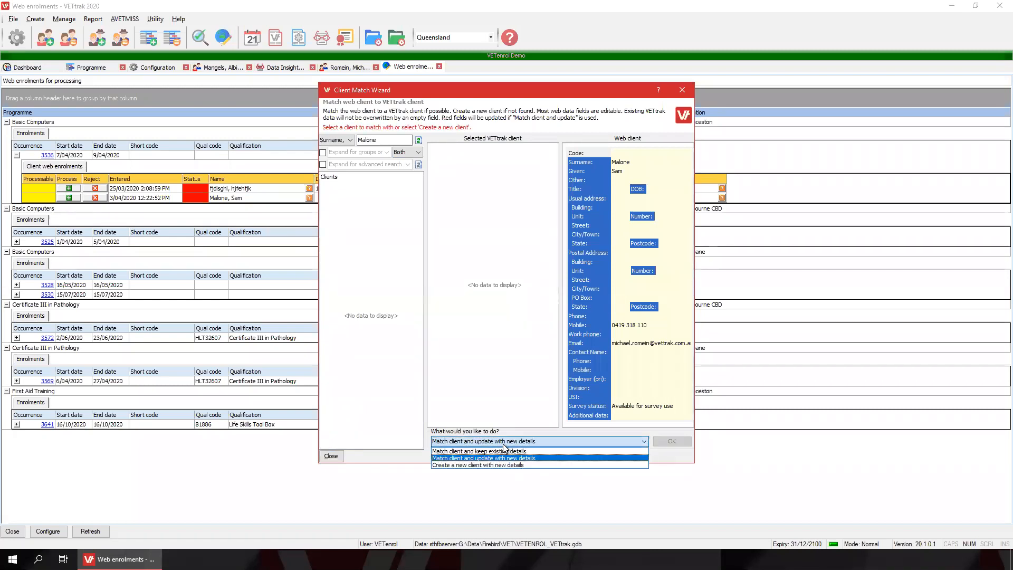
left_click(499, 451)
left_click(498, 444)
left_click(502, 450)
left_click(539, 444)
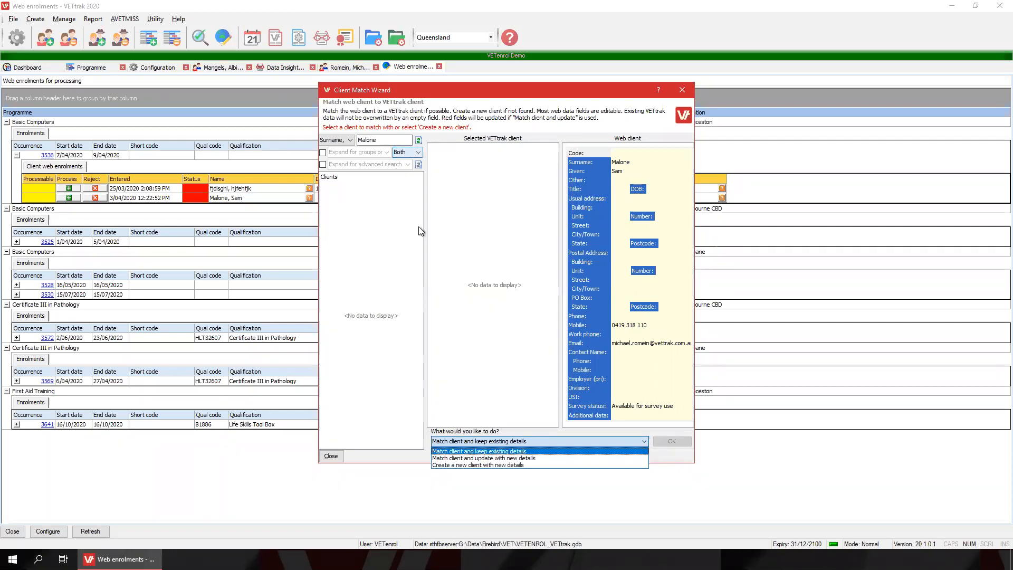
left_click(490, 465)
left_click(670, 442)
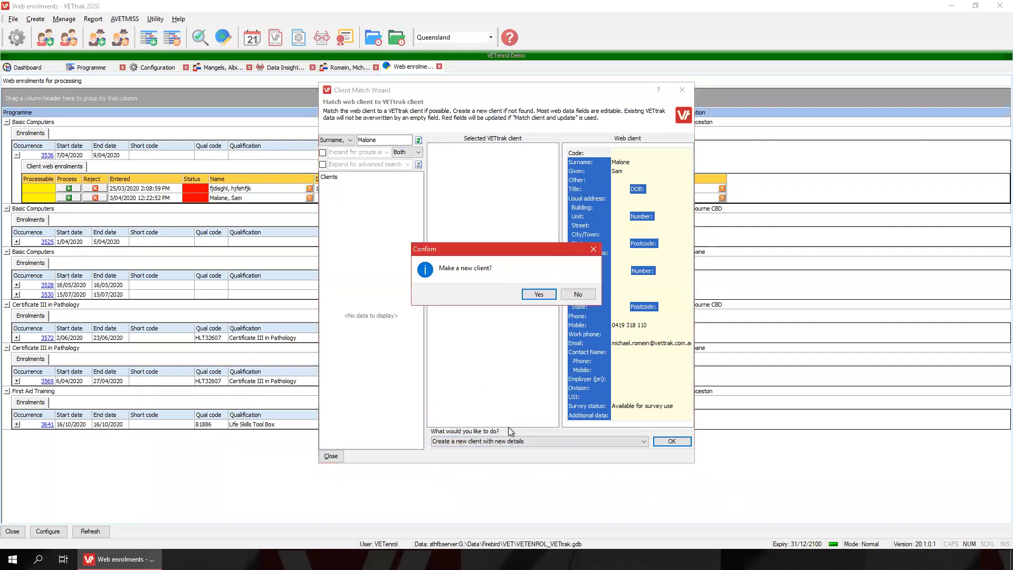
left_click(538, 294)
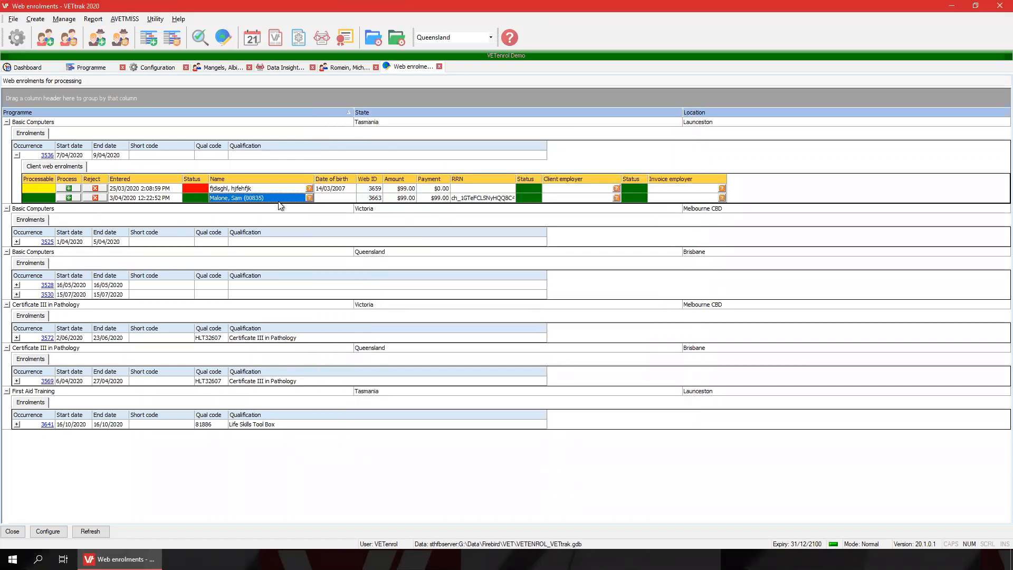
left_click(69, 198)
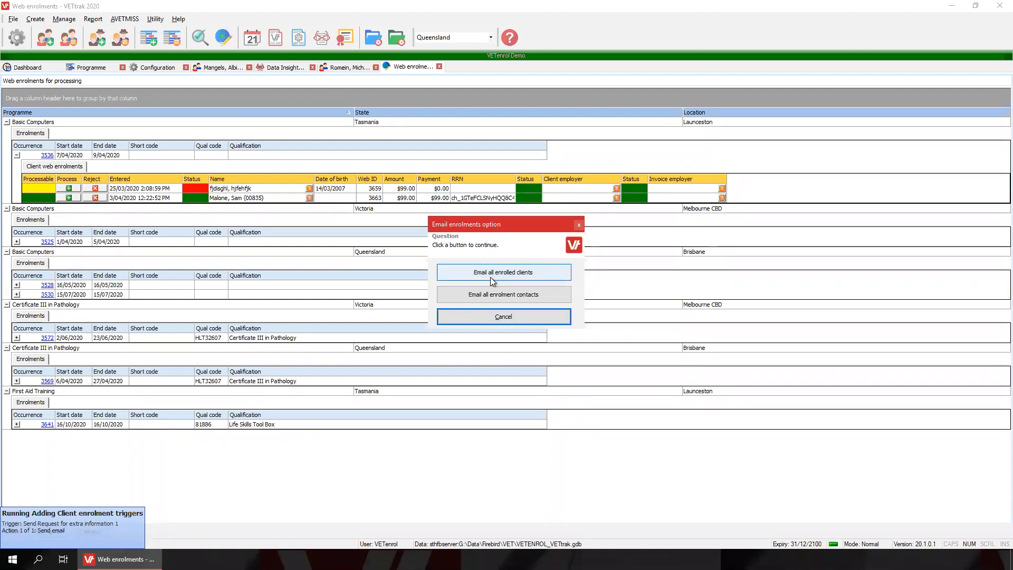
Answer the e-mail enrolments prompt, dismiss the confirmation, cancel the Enrolment Wizard and go to Programme.
left_click(512, 319)
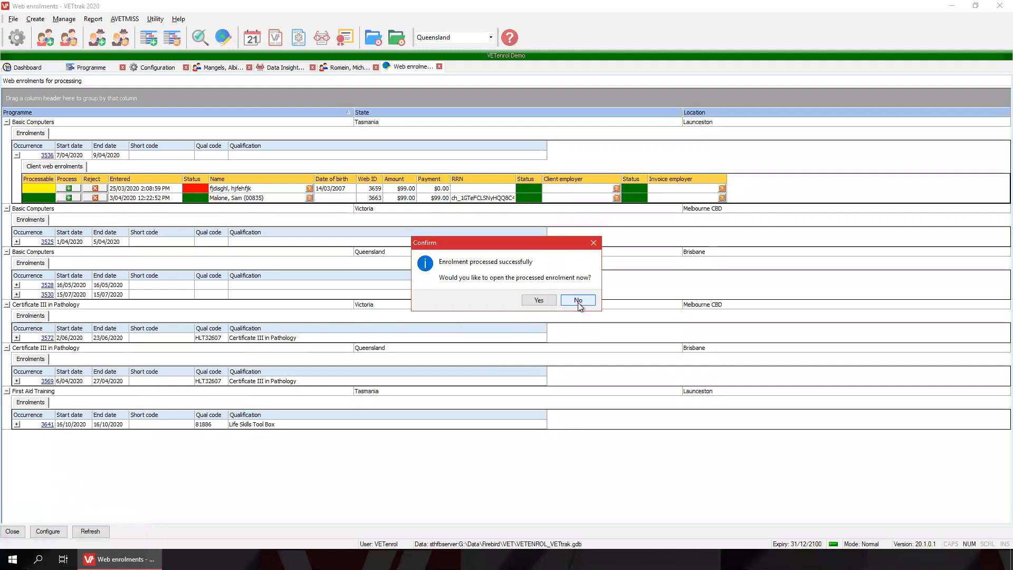
left_click(539, 300)
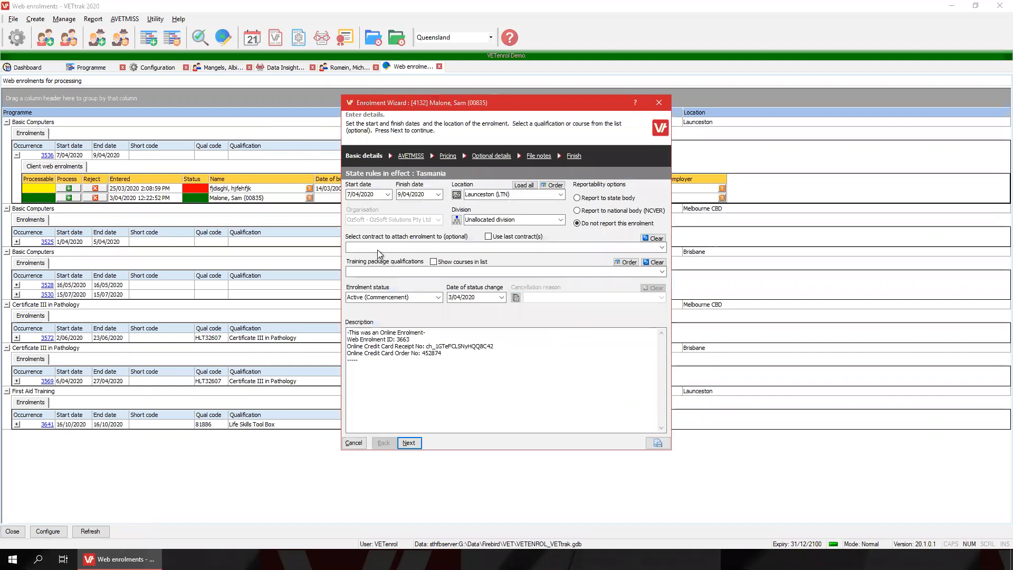
left_click(353, 442)
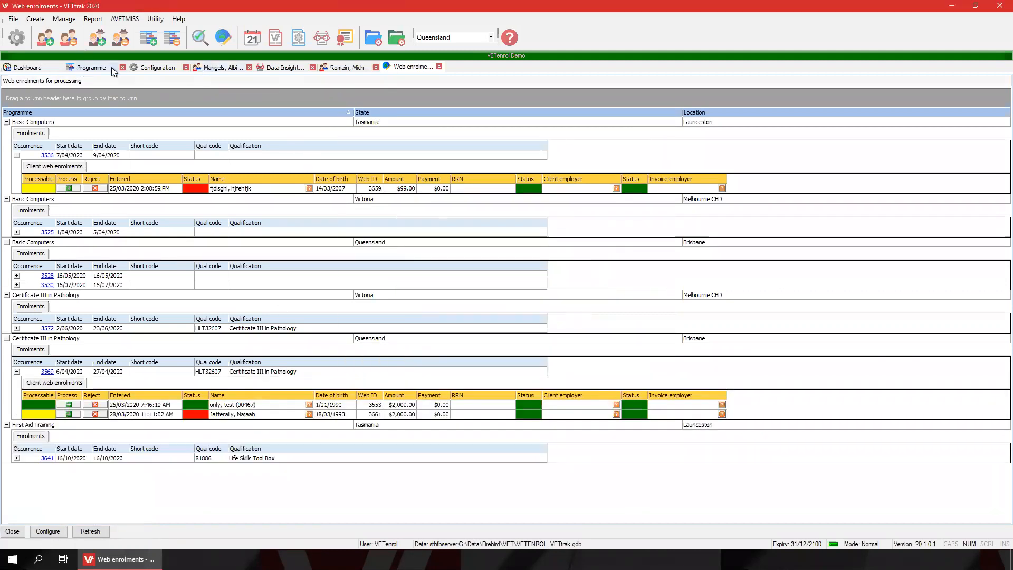
left_click(35, 68)
Check occurrence 3536's new enrolment and its $99.00 credit card payment, then return to the browser.
left_click(105, 67)
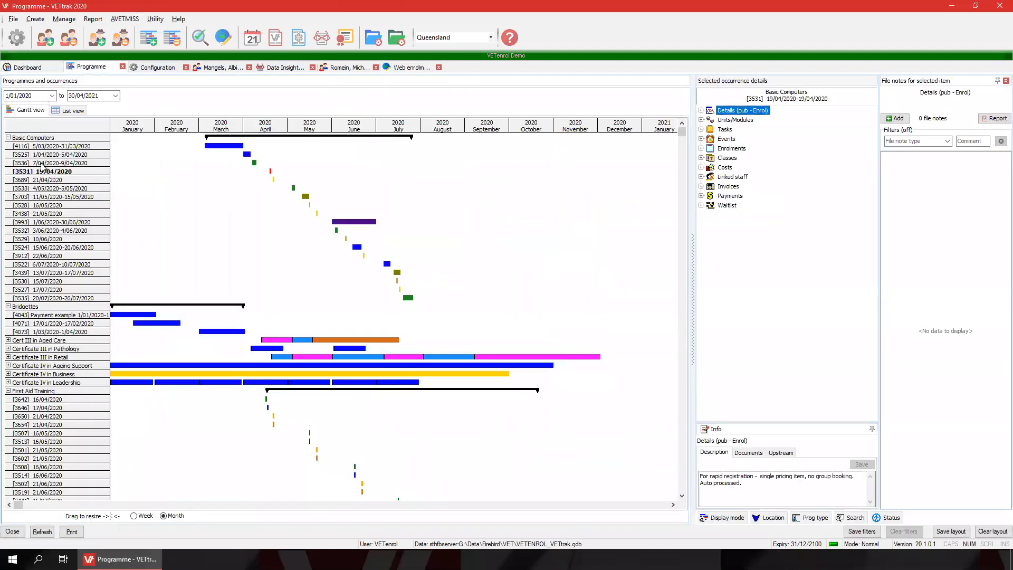
left_click(41, 163)
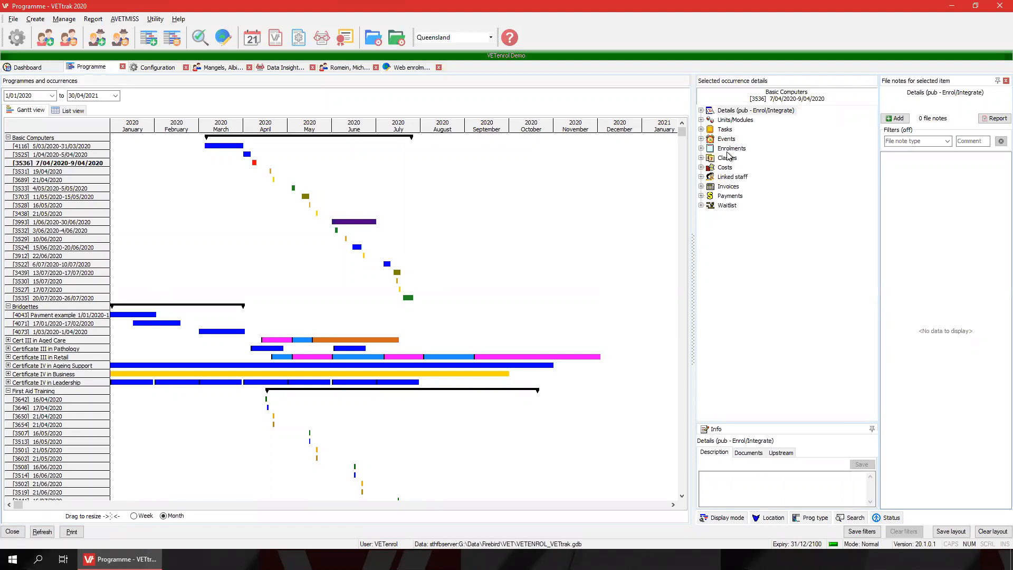
double_click(730, 149)
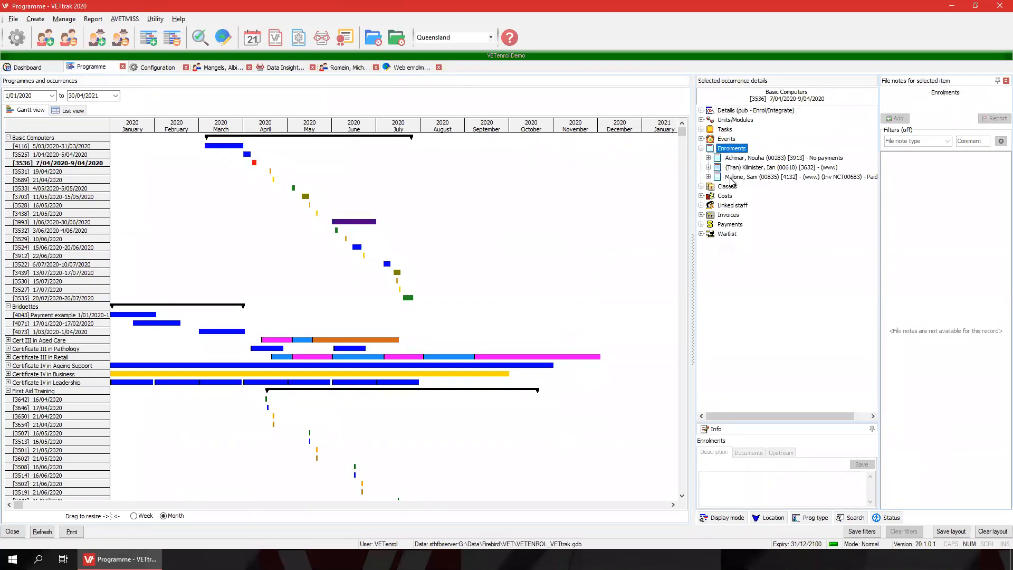
double_click(731, 178)
left_click(755, 216)
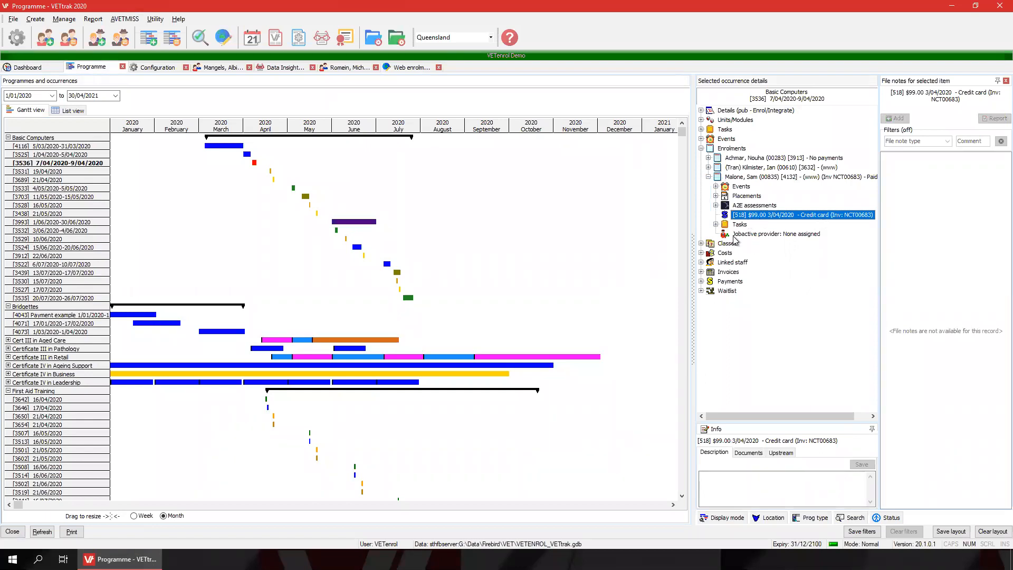
left_click(614, 8)
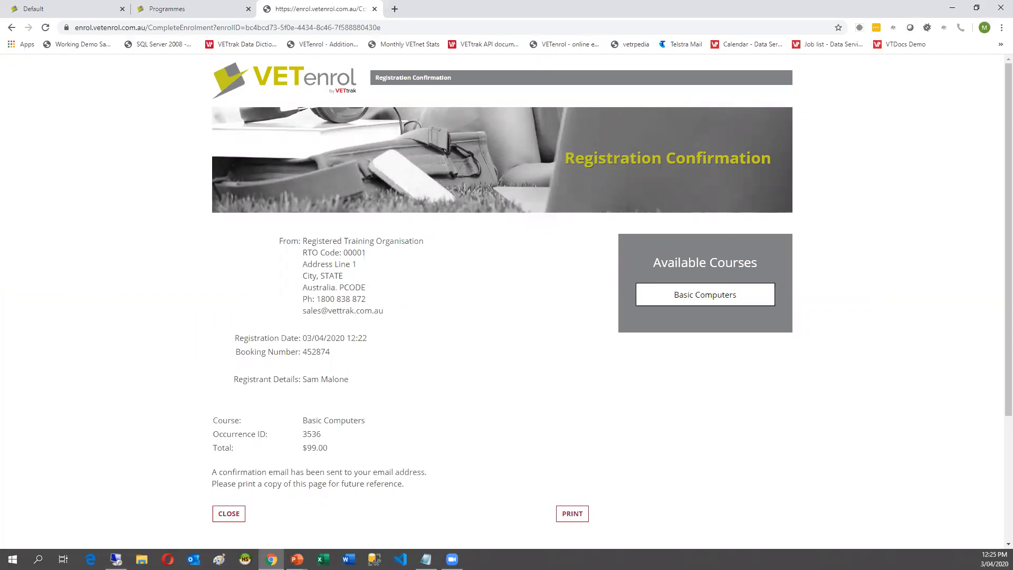
Load the VETenrol Complete Registration page from the pasted link in a new tab.
key("alt+Tab")
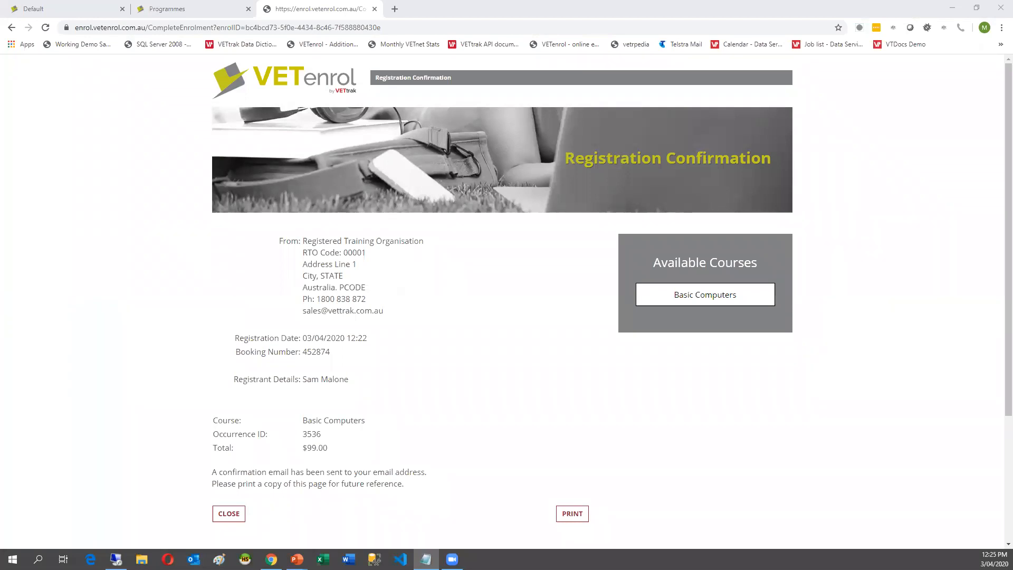
left_click(395, 17)
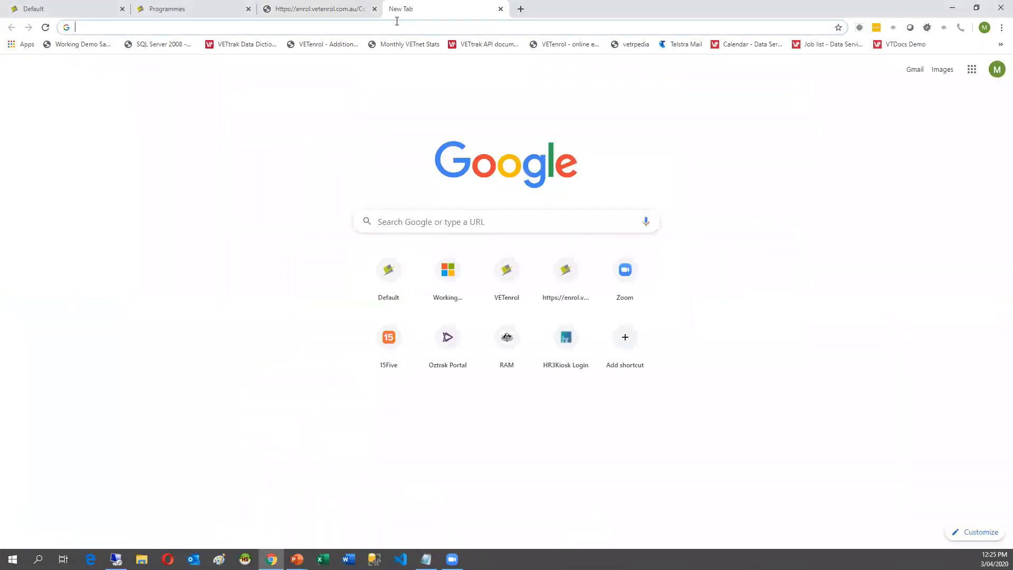
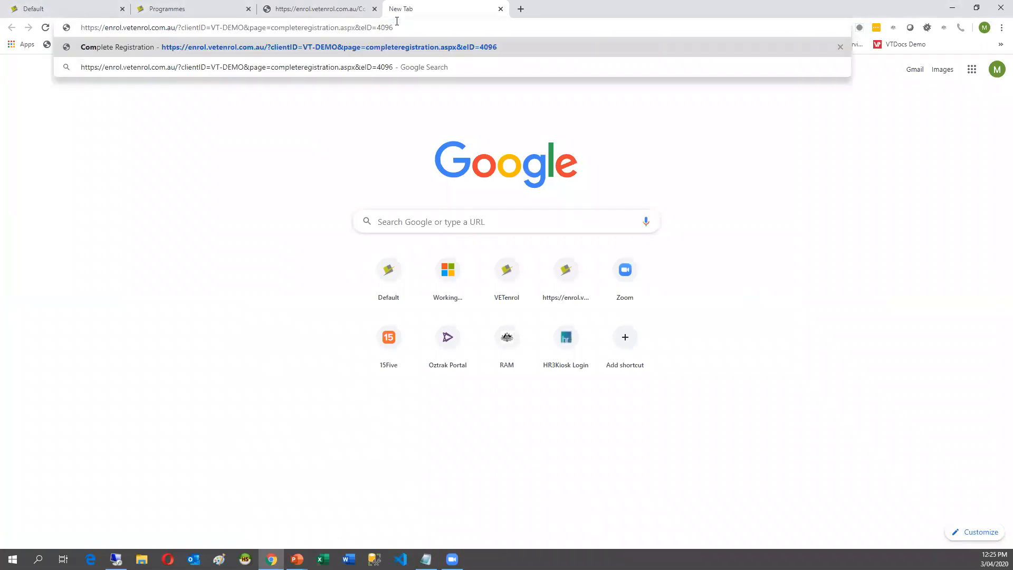
key("Return")
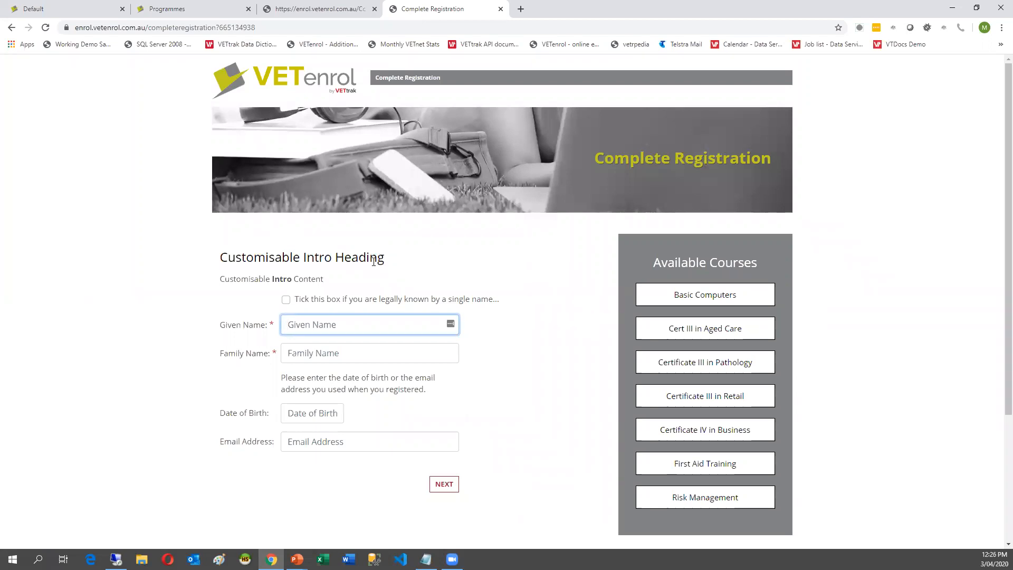
Enter the student's given name, family name (fixing a typo) and date of birth.
key("Tab")
type("mein")
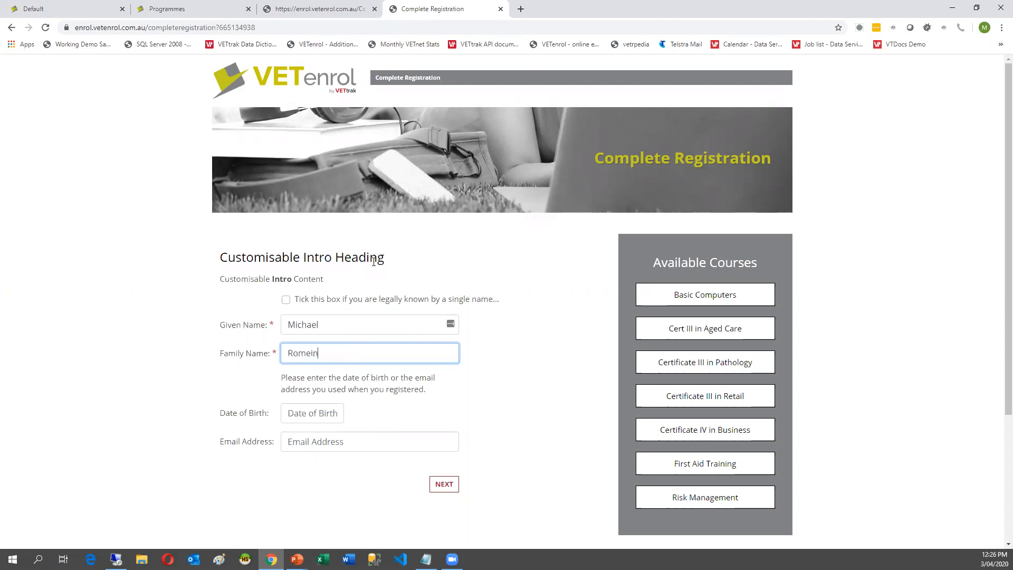
key("Tab")
key("Tab")
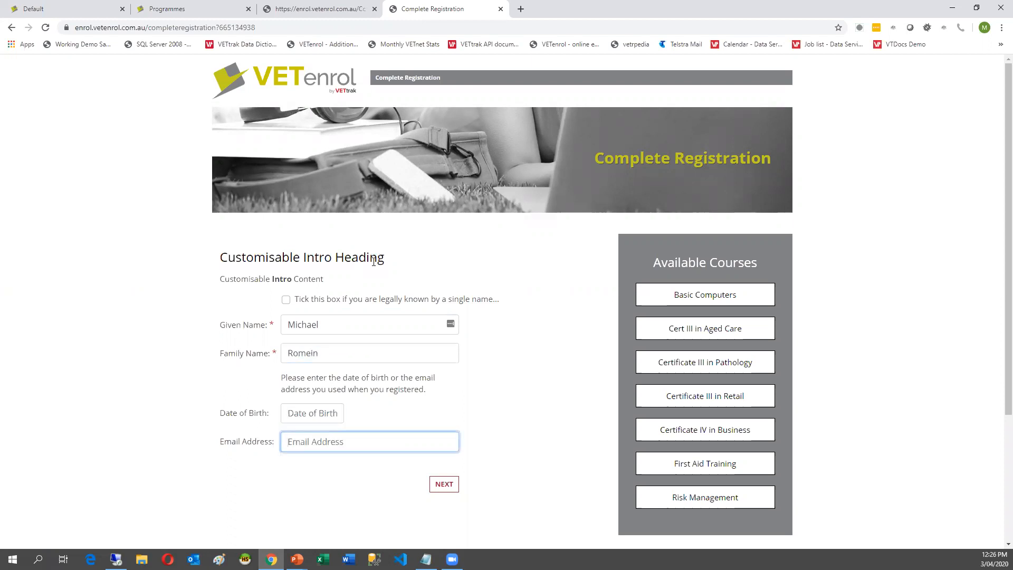
key("shift+Tab")
type("15")
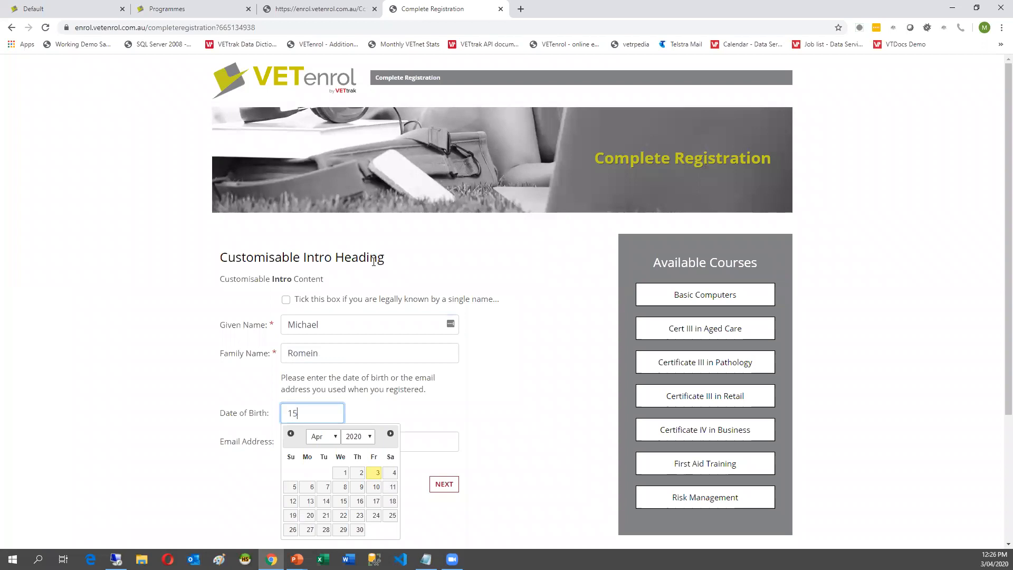
type("/11/2000")
key("Tab")
Continue through the Residential Address and Contact Details to the Unique Student Identifier step.
left_click(441, 485)
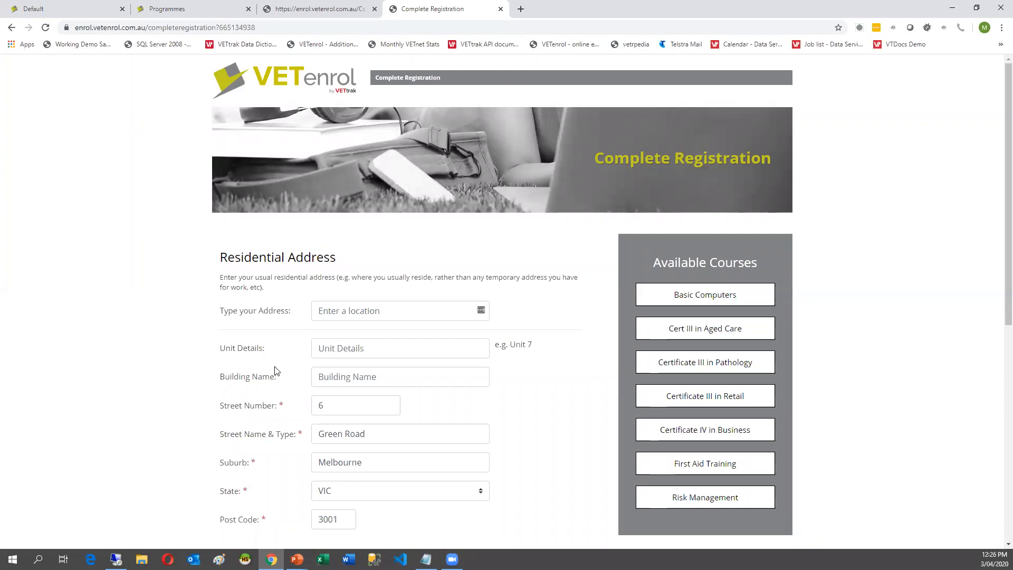
scroll(275, 371, "down", 1)
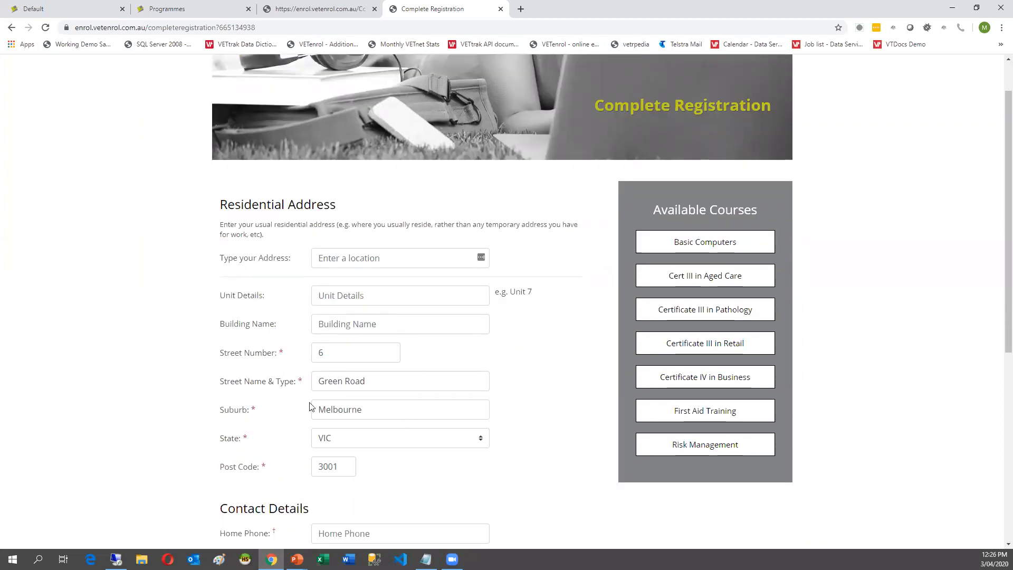
scroll(269, 404, "down", 5)
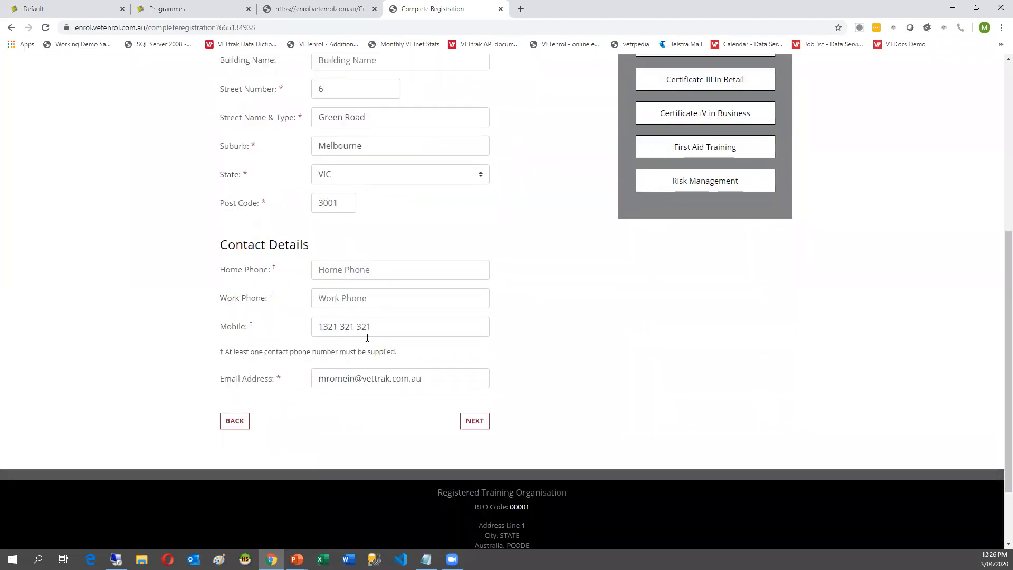
left_click(473, 421)
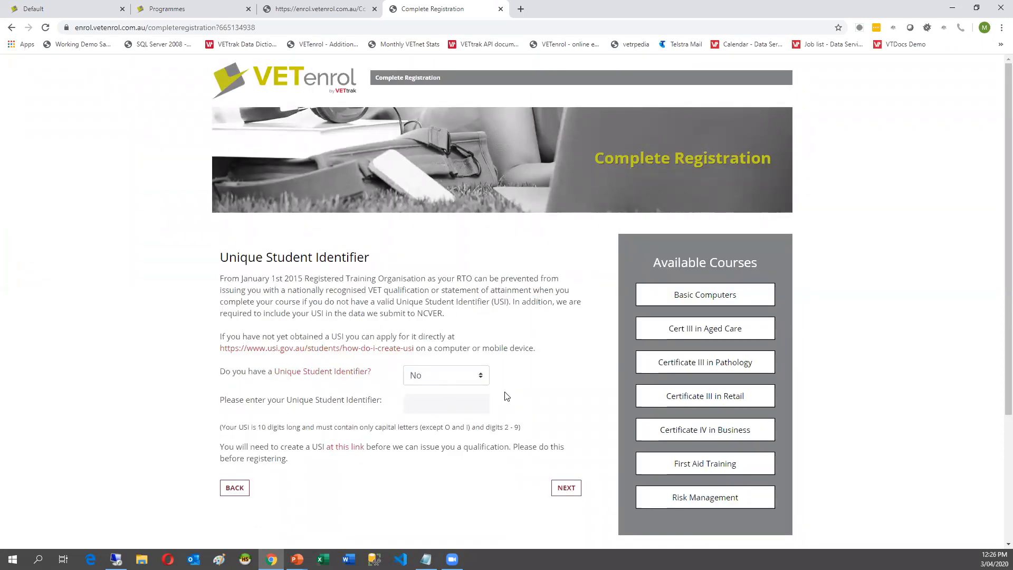
Answer Yes to having a USI, enter the student's USI, and continue.
left_click(459, 376)
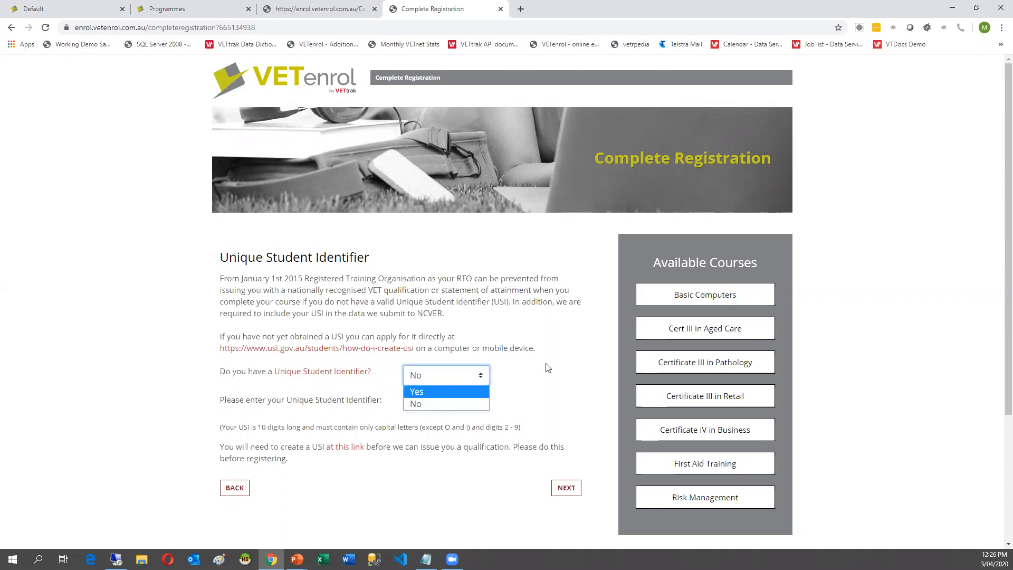
left_click(446, 391)
left_click(450, 405)
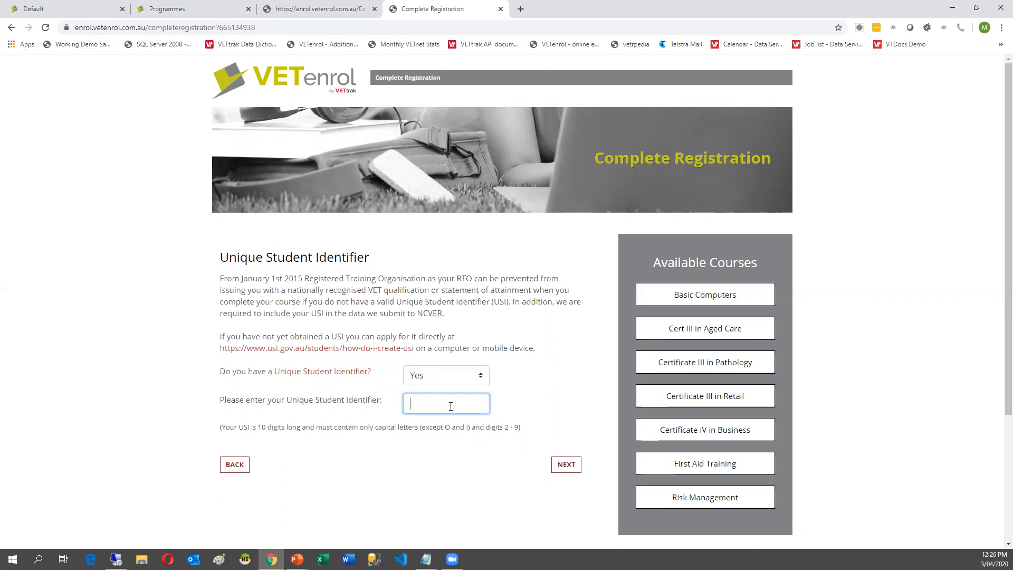
left_click(580, 477)
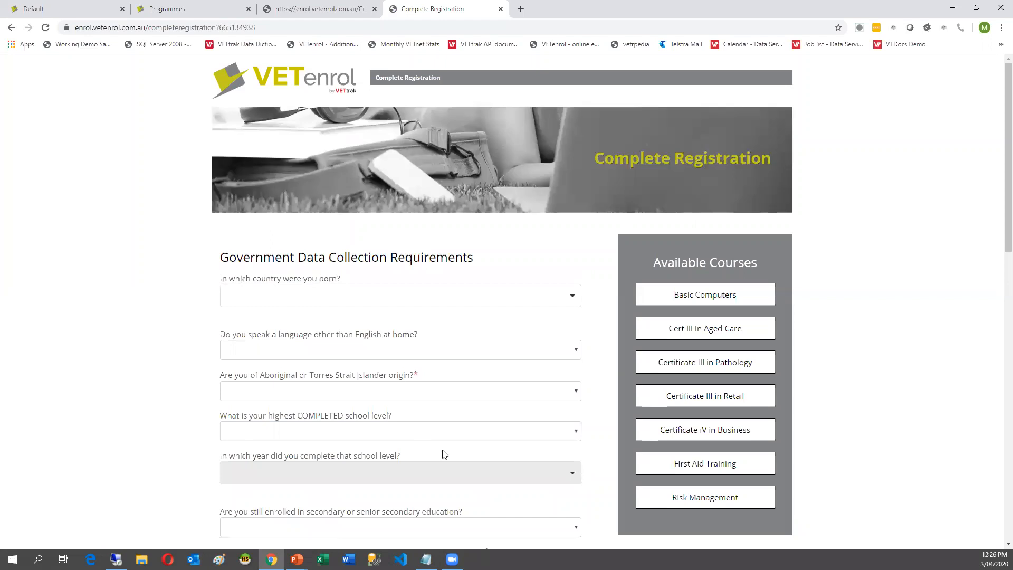
Answer Neither for Aboriginal/Torres Strait origin, No to completed qualifications, and No to disability.
left_click(423, 395)
left_click(367, 459)
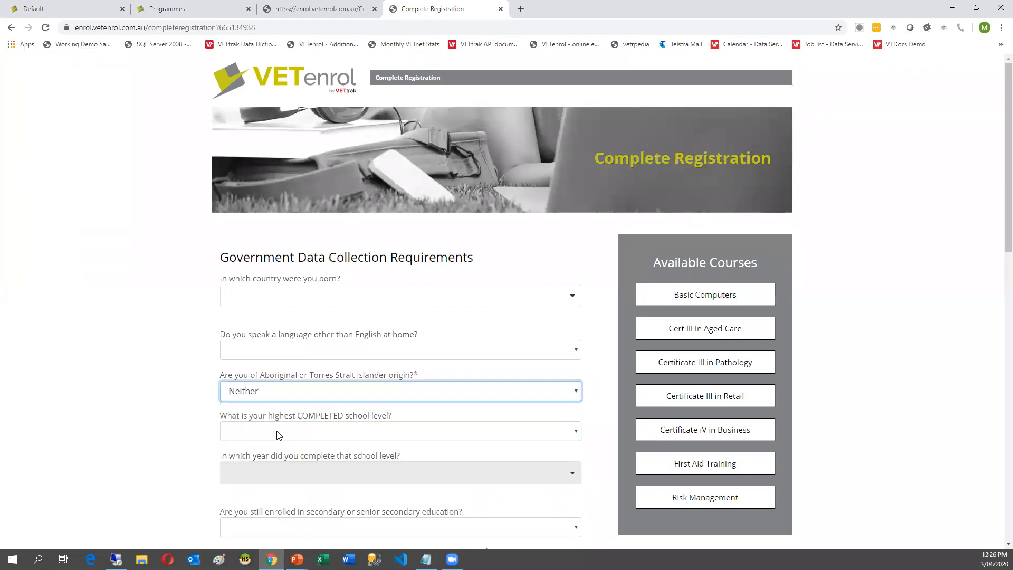
scroll(167, 436, "down", 5)
left_click(394, 306)
left_click(338, 344)
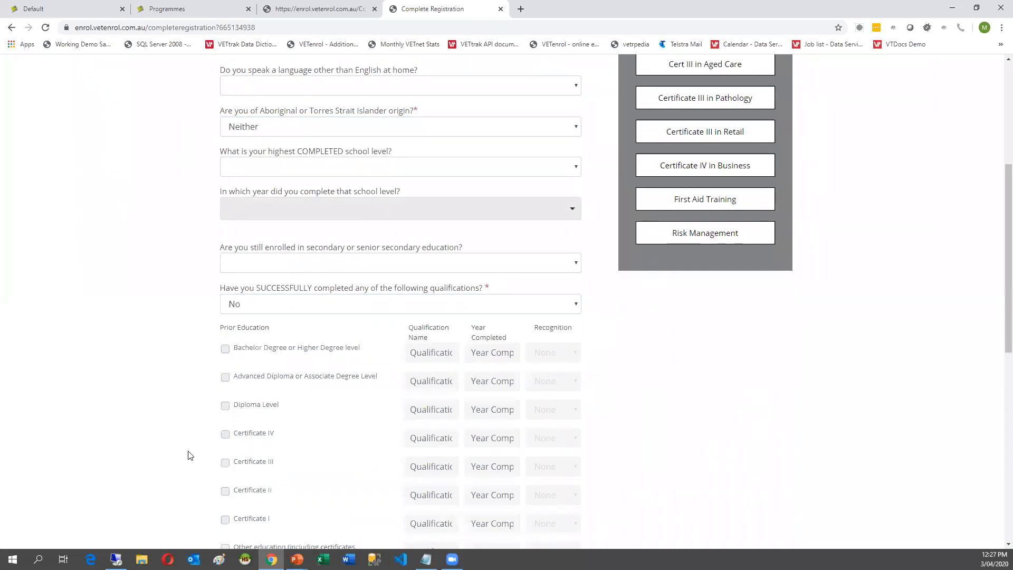
scroll(190, 455, "down", 3)
scroll(190, 454, "down", 5)
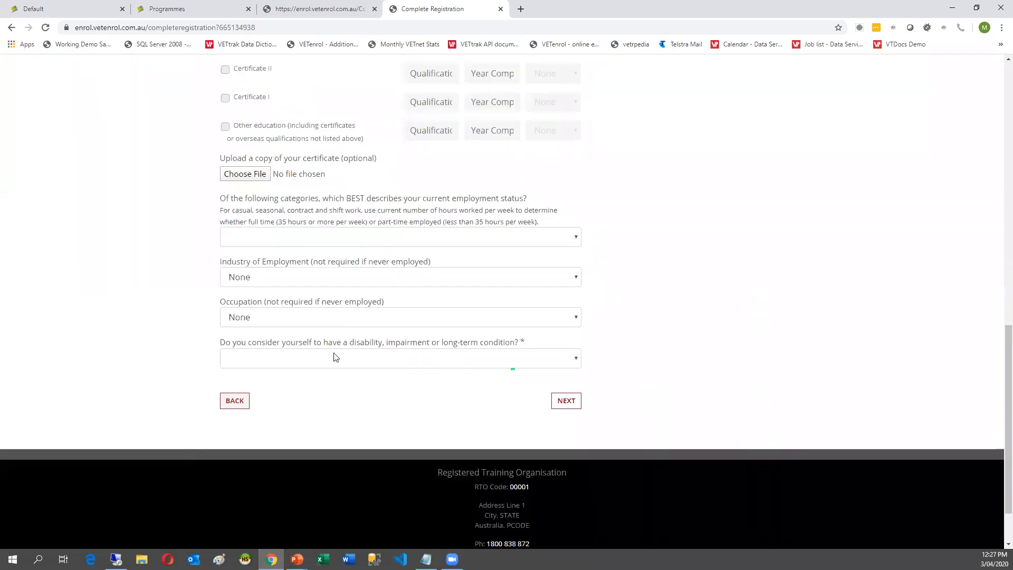
left_click(356, 362)
left_click(315, 396)
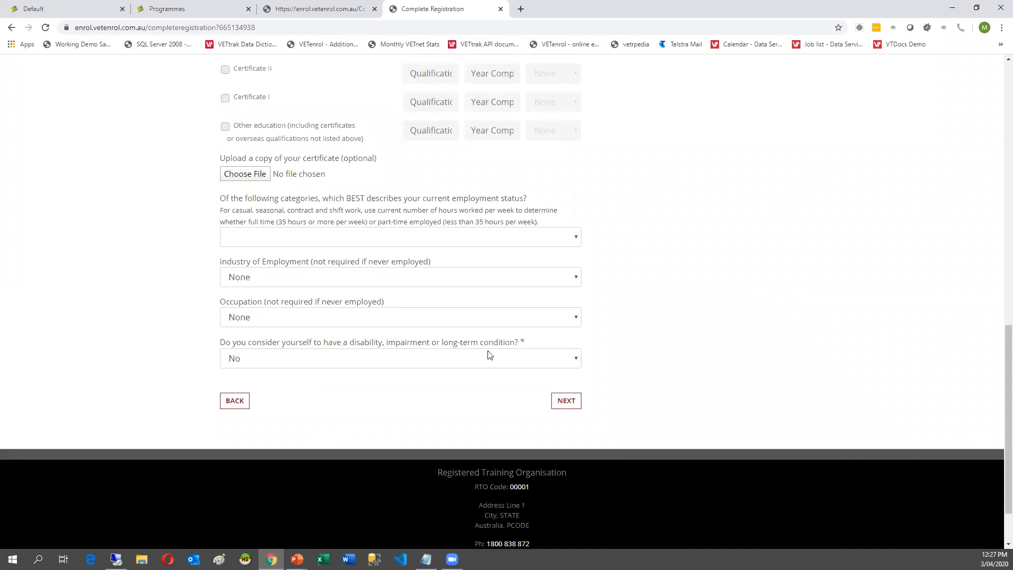
left_click(567, 402)
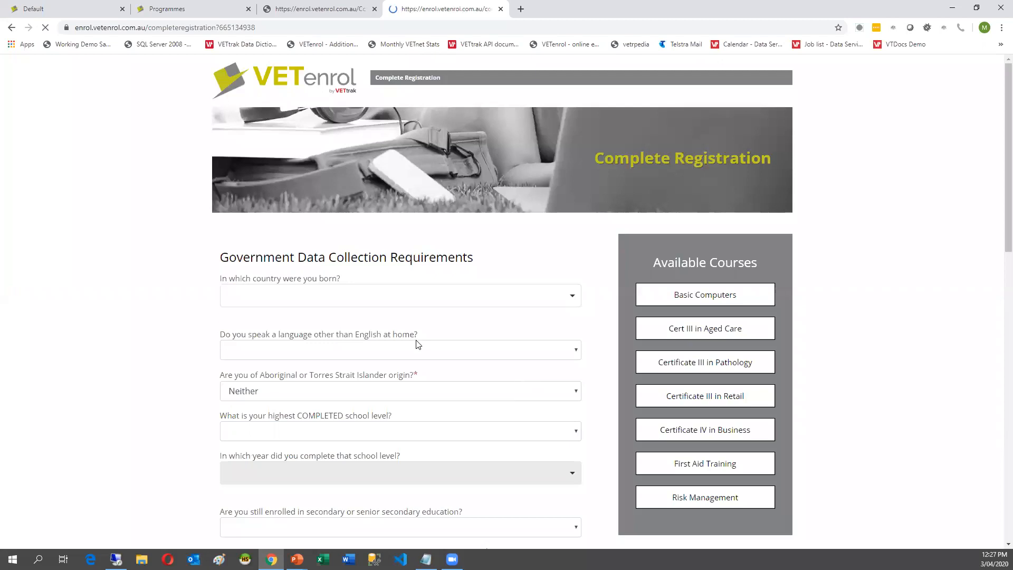
Agree to the Terms & Conditions and complete the registration.
left_click(382, 360)
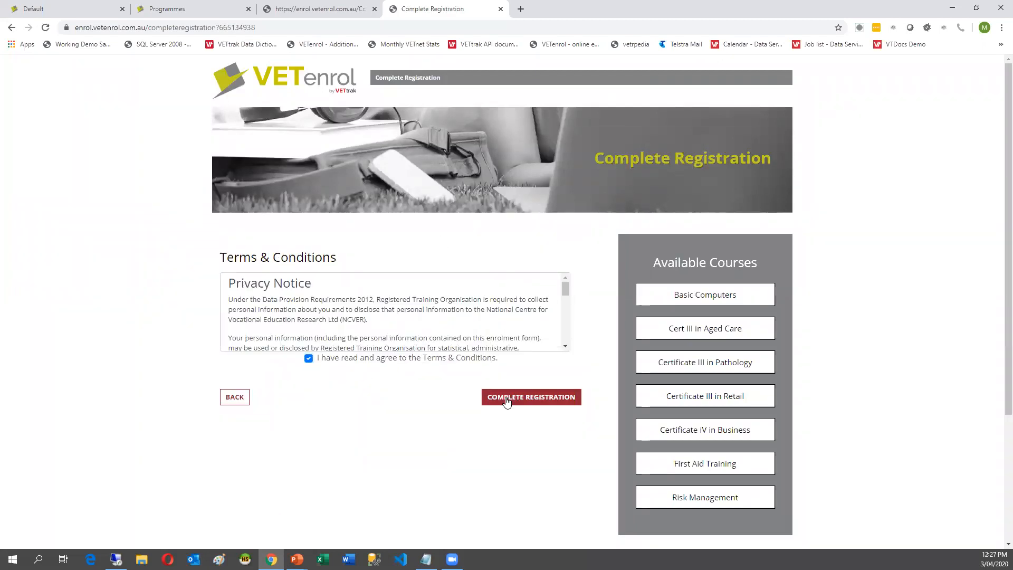
left_click(504, 401)
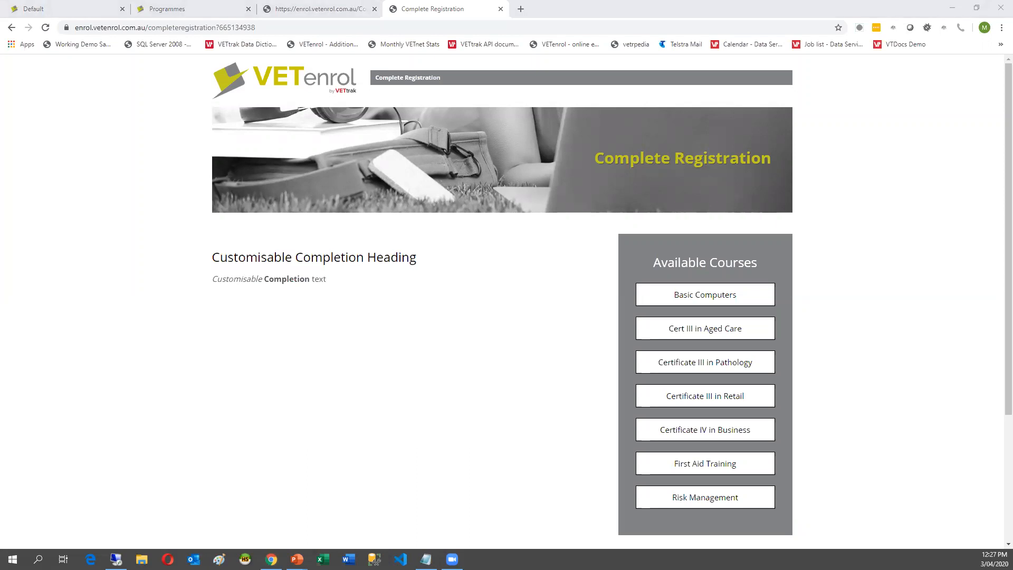
key("alt+Tab")
key("alt+Tab")
key("alt+Tab")
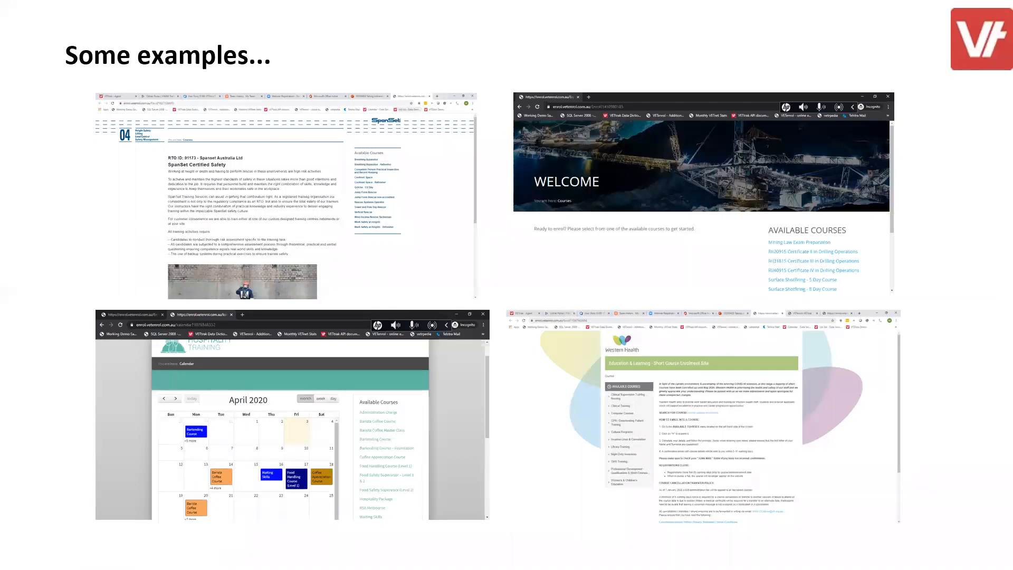
Advance the slideshow past the Demo time slide to 'What is the offer?'.
key("Right")
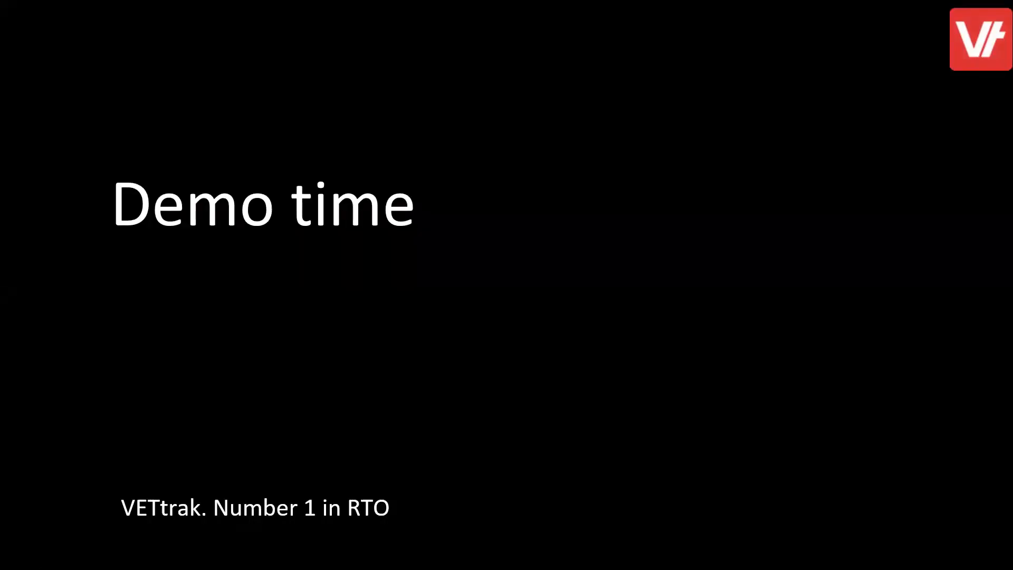
key("Right")
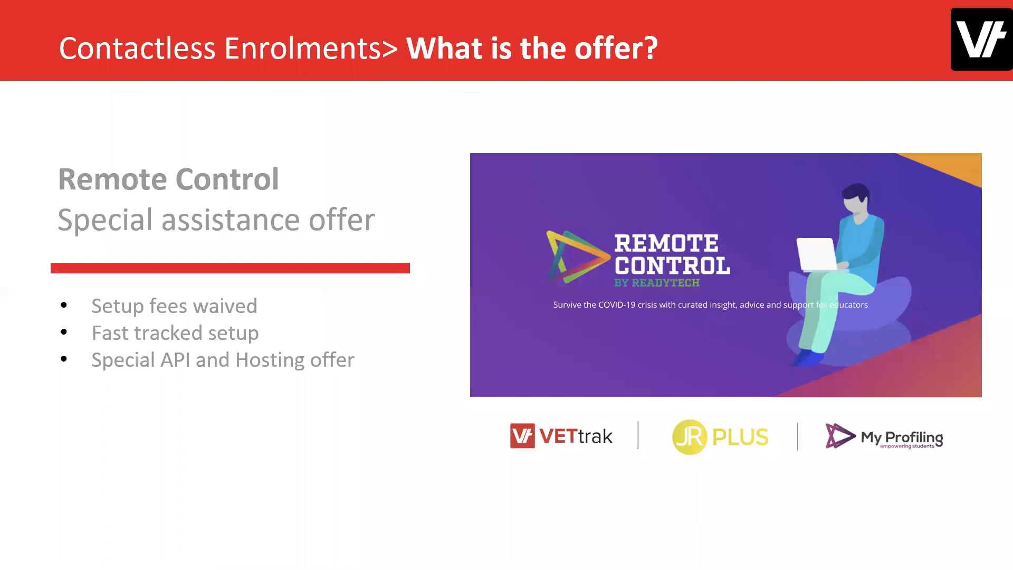